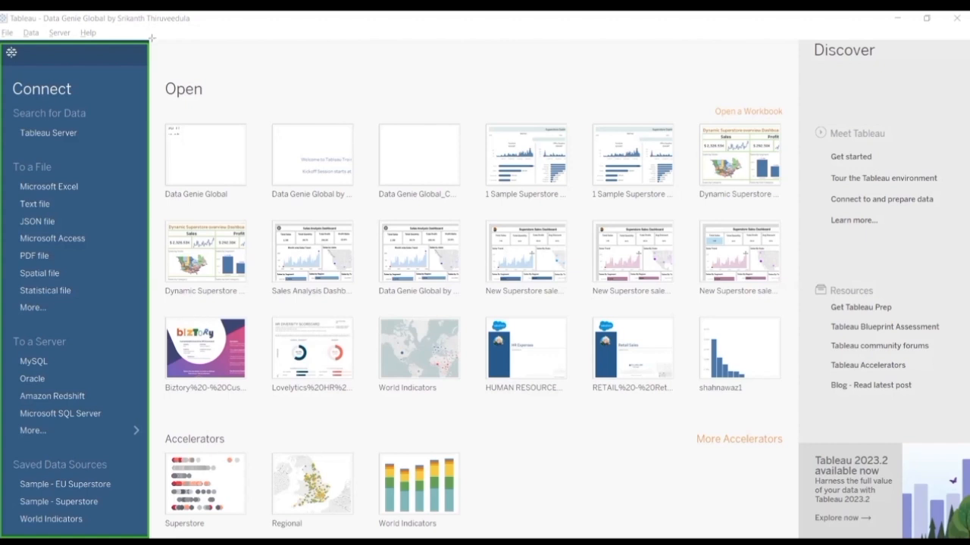
{"action": "mouse_move", "coordinate": [152, 38]}
{"action": "left_mouse_down"}
{"action": "mouse_move", "coordinate": [285, 174]}
{"action": "mouse_move", "coordinate": [442, 286]}
{"action": "mouse_move", "coordinate": [724, 409]}
{"action": "mouse_move", "coordinate": [800, 422]}
{"action": "left_mouse_up"}
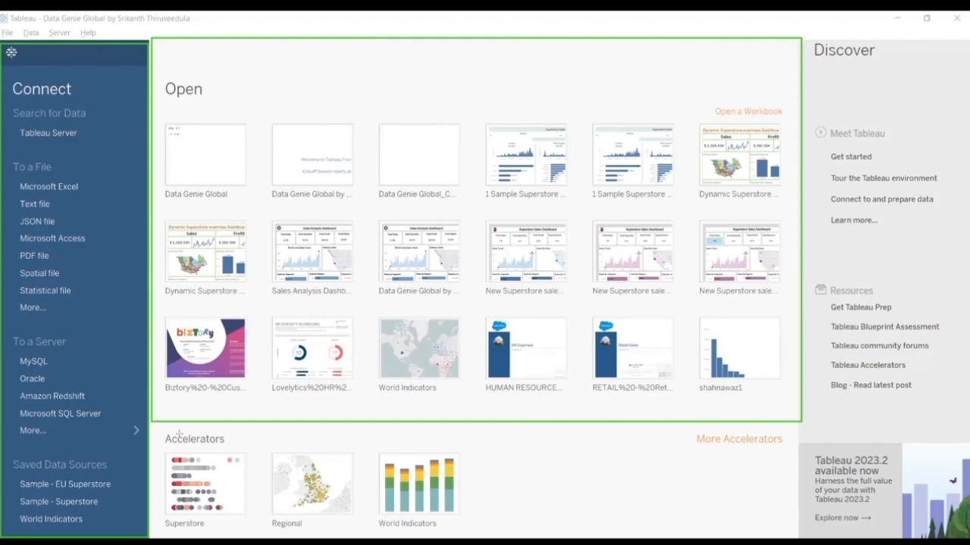
{"action": "mouse_move", "coordinate": [152, 426]}
{"action": "left_mouse_down"}
{"action": "mouse_move", "coordinate": [181, 453]}
{"action": "mouse_move", "coordinate": [337, 522]}
{"action": "mouse_move", "coordinate": [798, 535]}
{"action": "left_mouse_up"}
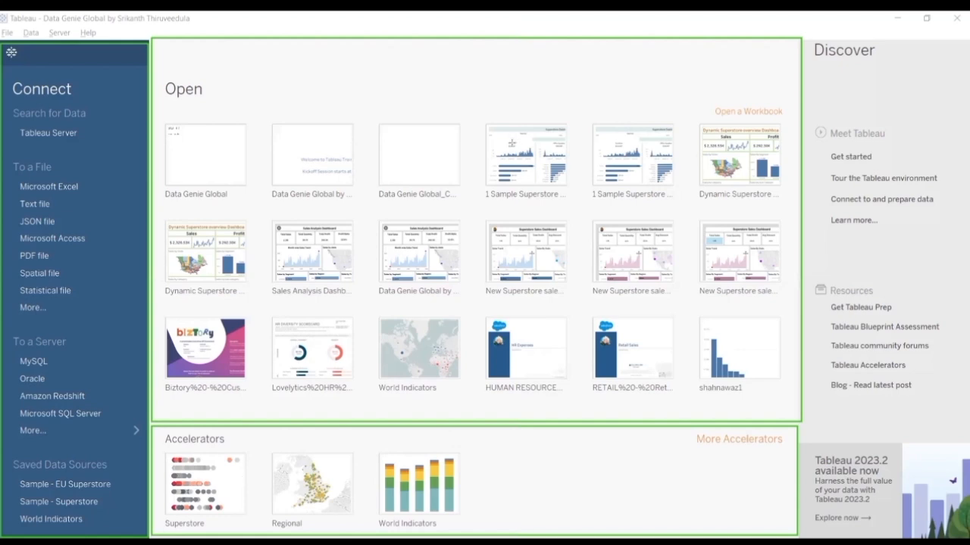
{"action": "mouse_move", "coordinate": [805, 32]}
{"action": "left_mouse_down"}
{"action": "mouse_move", "coordinate": [881, 156]}
{"action": "mouse_move", "coordinate": [966, 256]}
{"action": "left_mouse_up"}
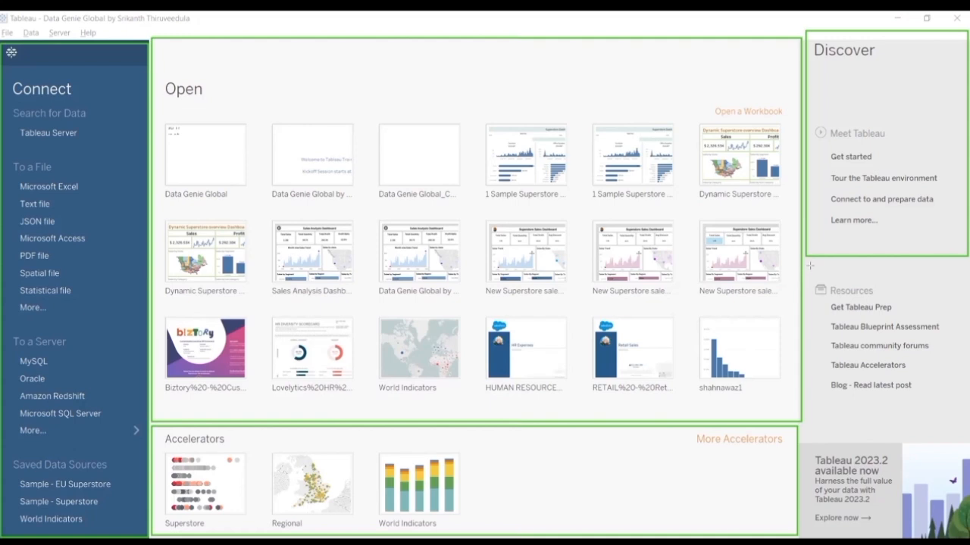
{"action": "mouse_move", "coordinate": [807, 265]}
{"action": "left_mouse_down"}
{"action": "mouse_move", "coordinate": [838, 322]}
{"action": "mouse_move", "coordinate": [961, 438]}
{"action": "left_mouse_up"}
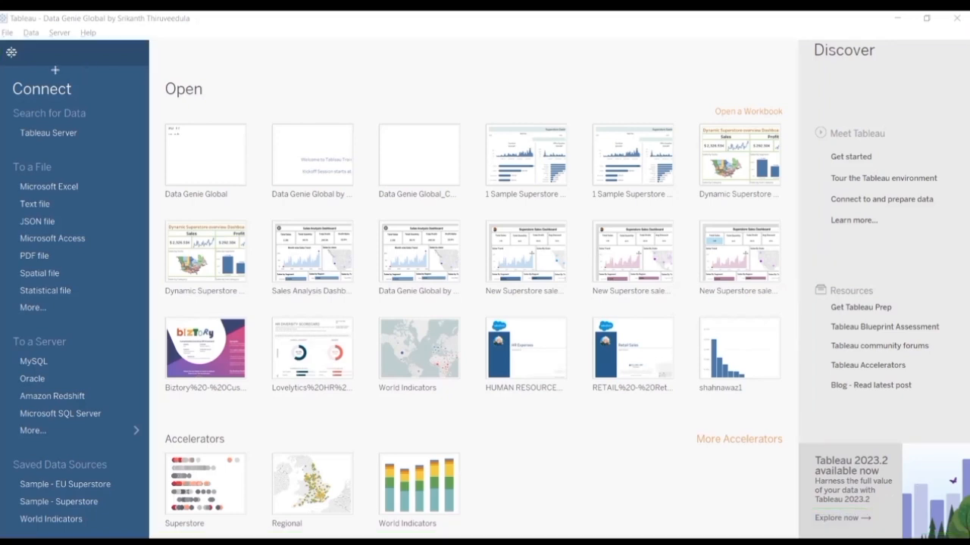
Step: Switch from the start page to the Intro worksheet and back to the start page
{"action": "left_click", "coordinate": [12, 53]}
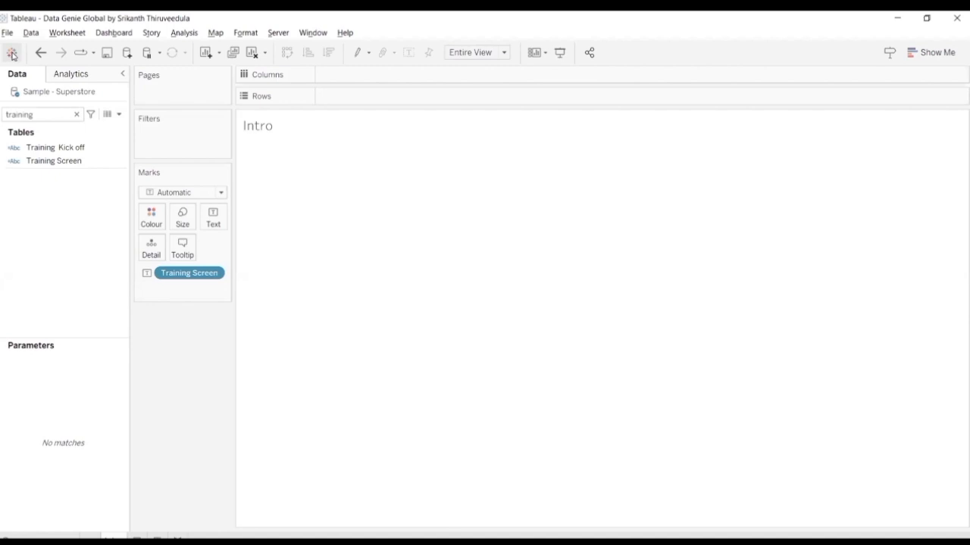
{"action": "left_click", "coordinate": [12, 54]}
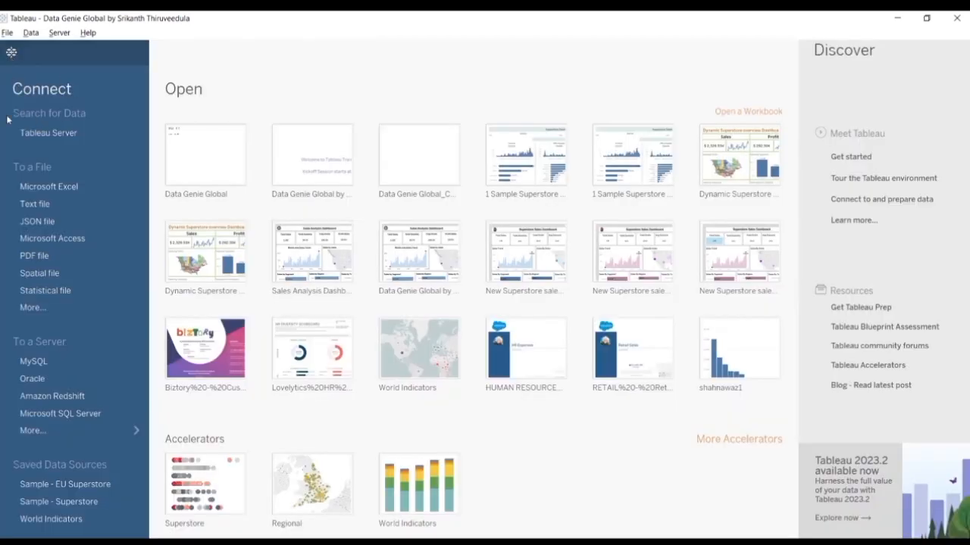
{"action": "left_click", "coordinate": [65, 133]}
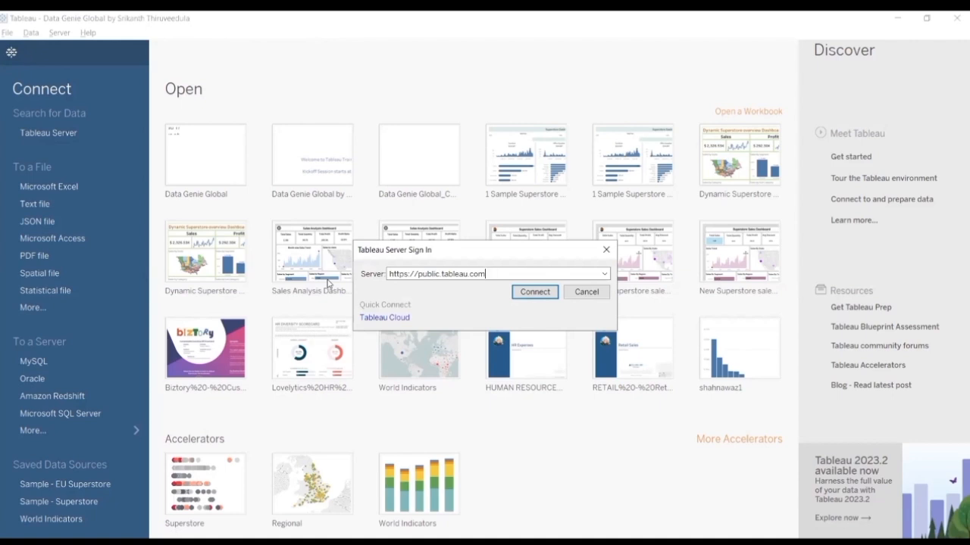
{"action": "left_click", "coordinate": [602, 274]}
{"action": "left_click", "coordinate": [493, 288]}
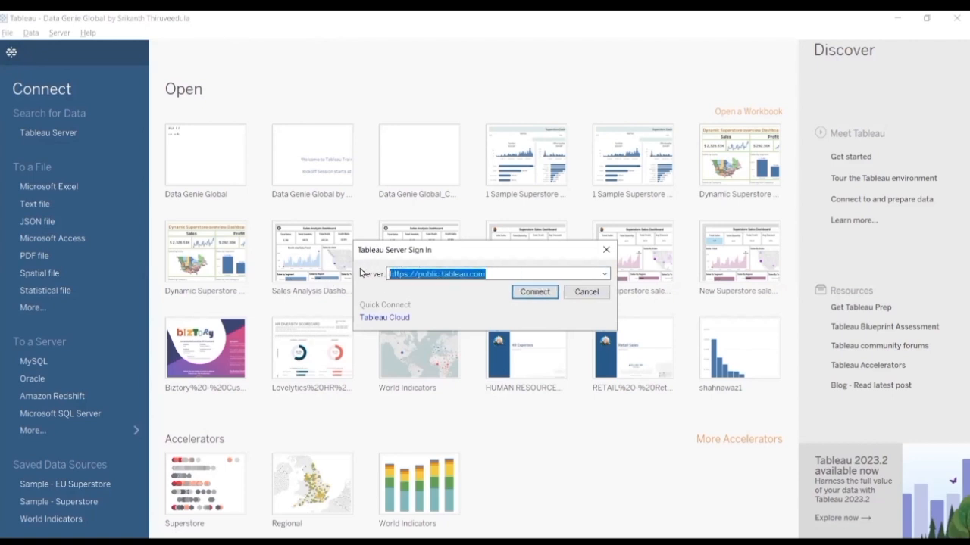
{"action": "left_click", "coordinate": [534, 296]}
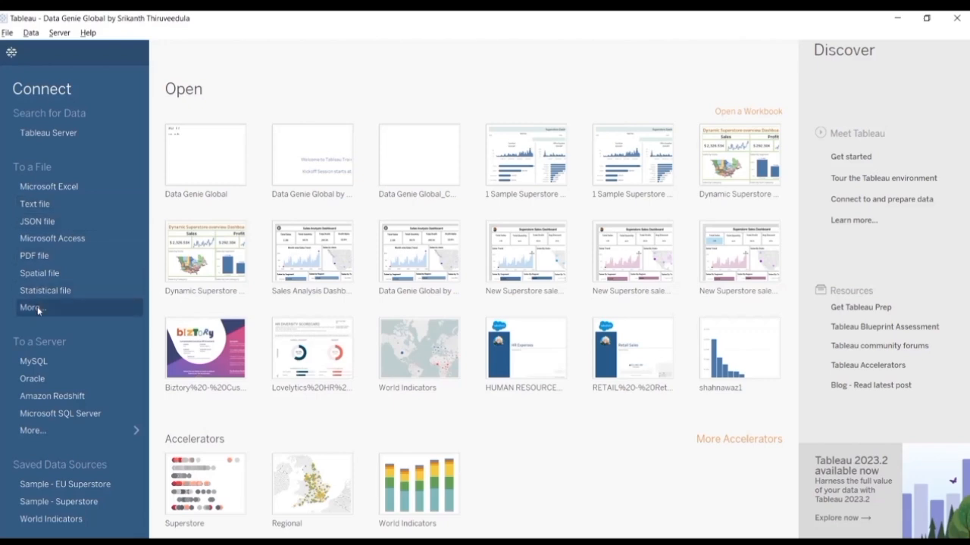
Step: Browse the Data sources and Datasources folders of My Tableau Repository for files to connect to, and close the file chooser without opening any
{"action": "left_click", "coordinate": [59, 309]}
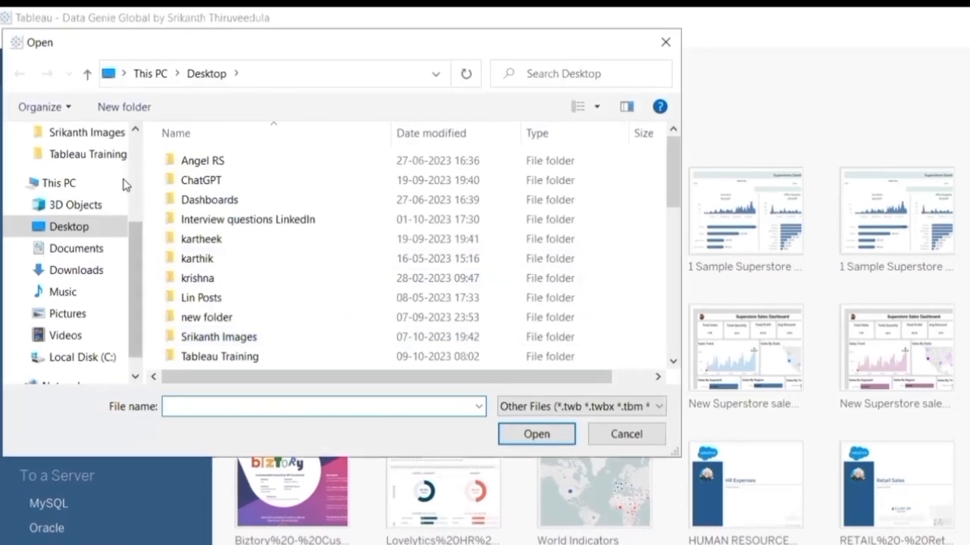
{"action": "left_click", "coordinate": [91, 254]}
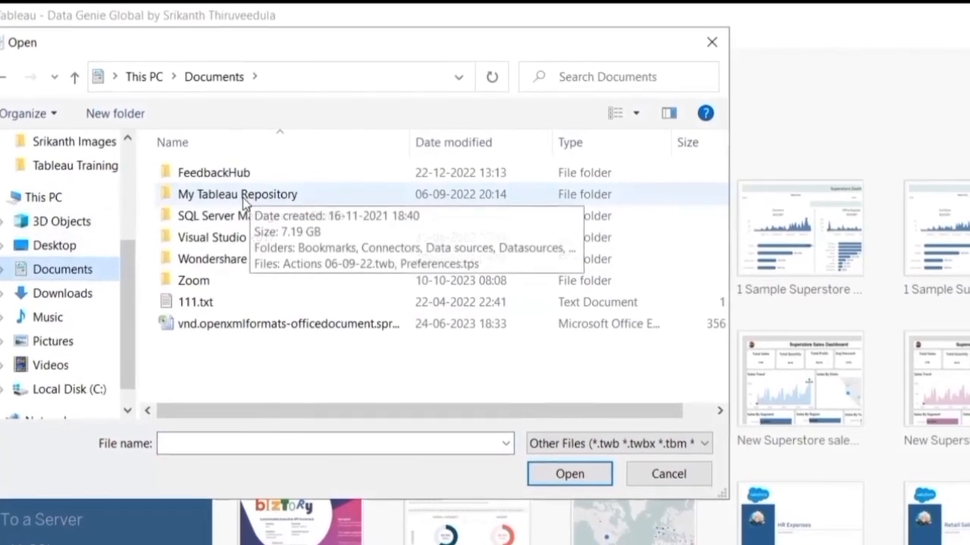
{"action": "double_click", "coordinate": [243, 195]}
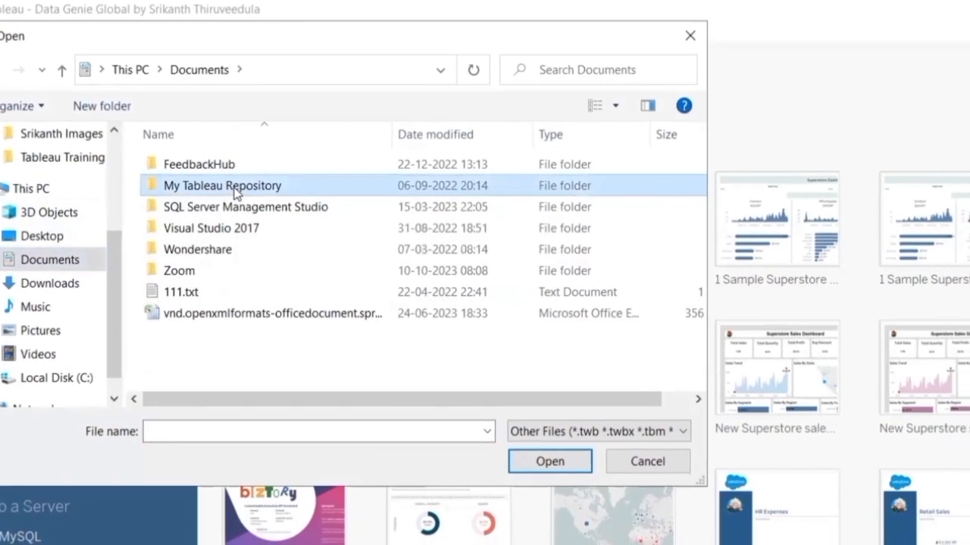
{"action": "double_click", "coordinate": [224, 203]}
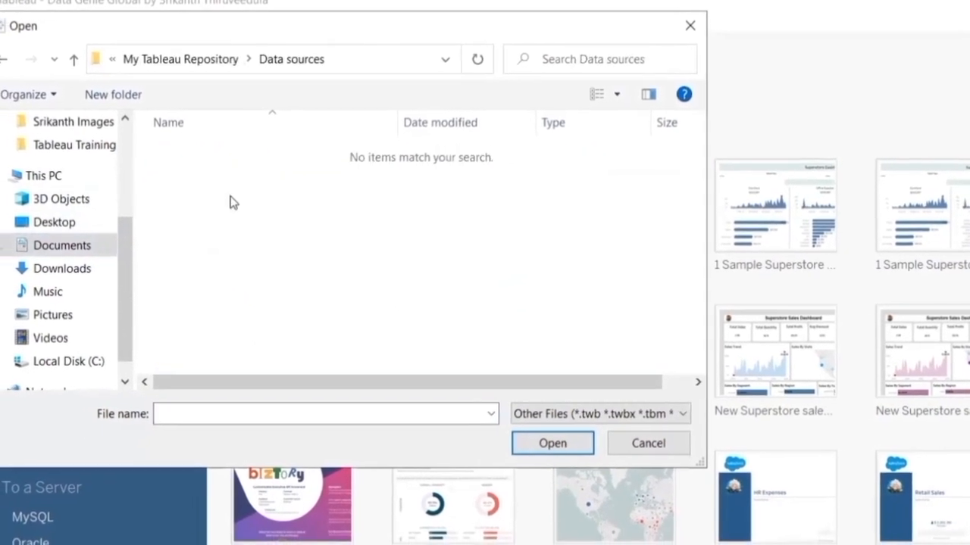
{"action": "left_click", "coordinate": [91, 63]}
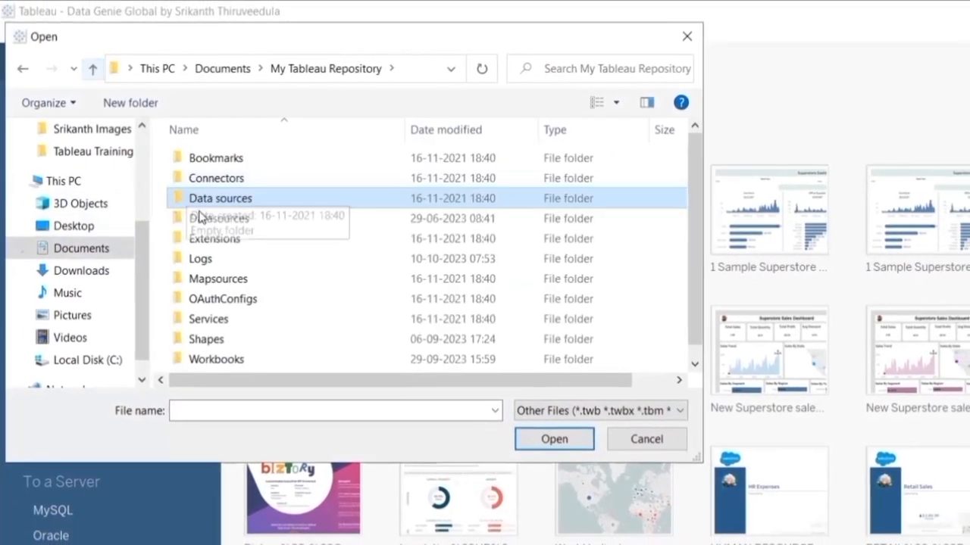
{"action": "left_click", "coordinate": [203, 219]}
{"action": "double_click", "coordinate": [200, 219]}
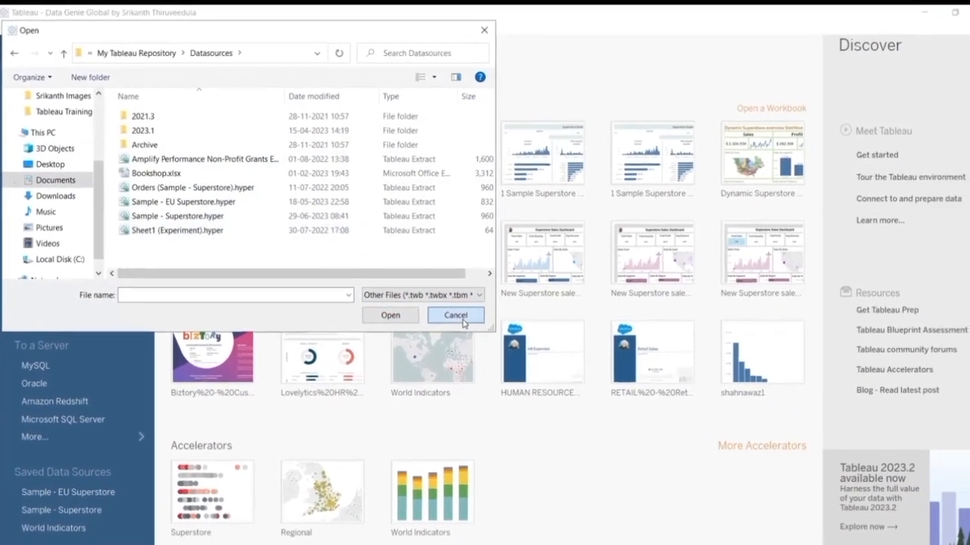
{"action": "left_click", "coordinate": [457, 316]}
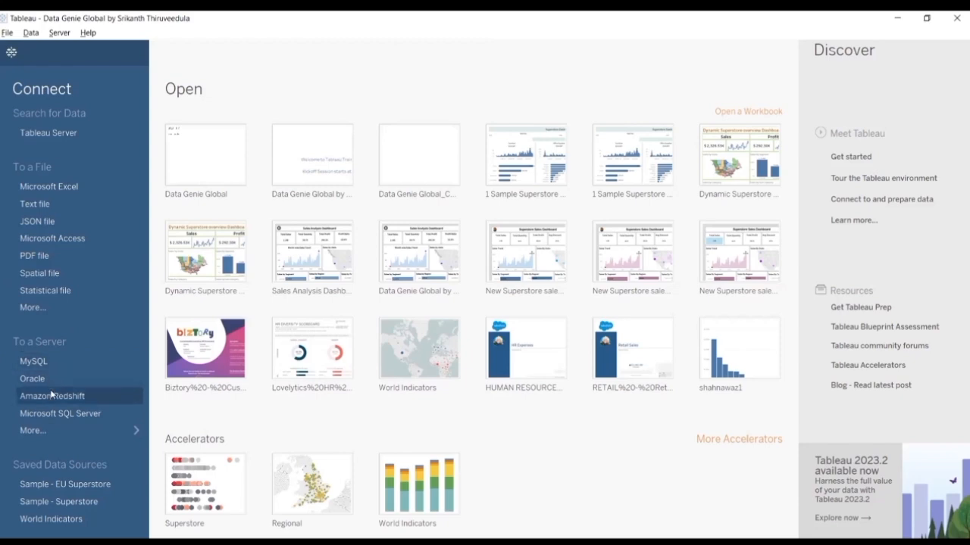
Step: Show the full list of server connectors and narrow it to the Snowflake connector with the search text "sno"
{"action": "left_click", "coordinate": [134, 431]}
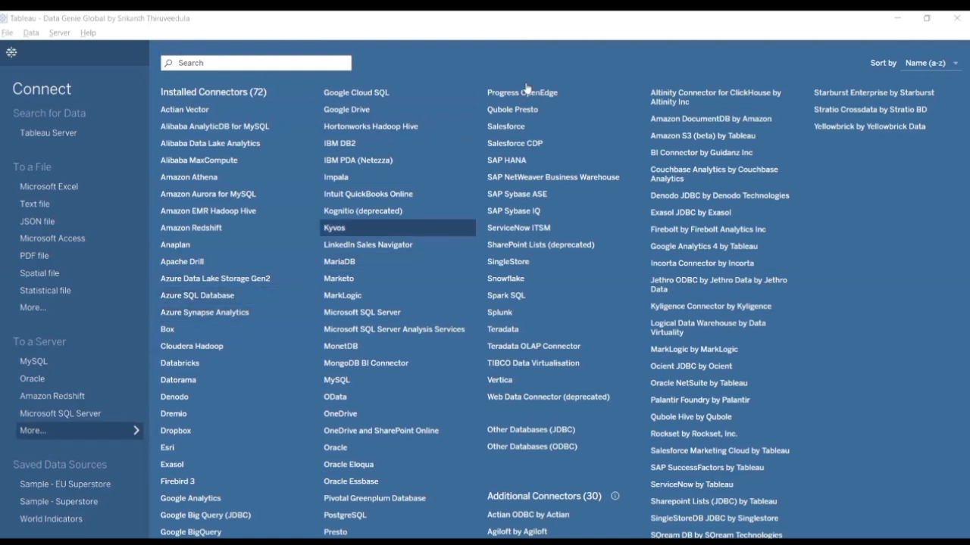
{"action": "left_click", "coordinate": [272, 67]}
{"action": "type", "text": "snoflak"}
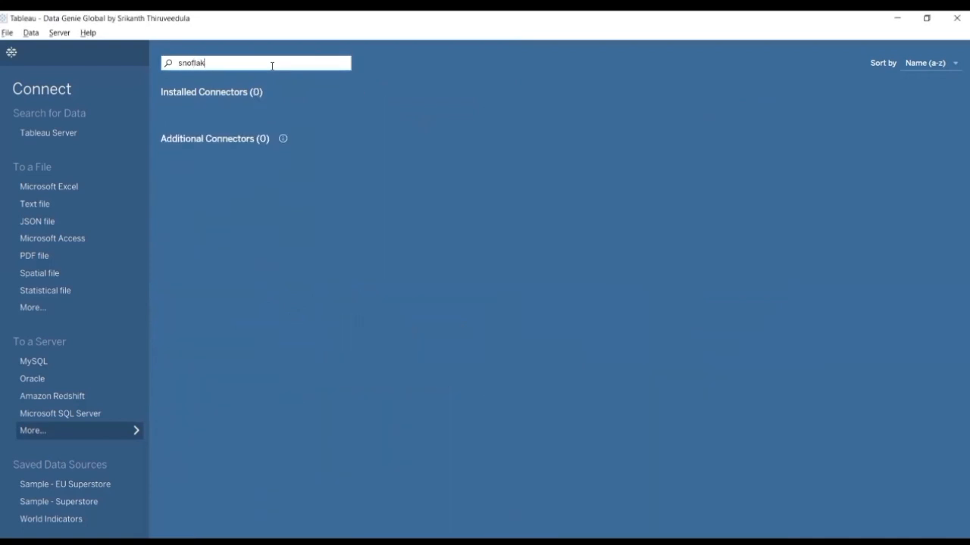
{"action": "key", "text": "BackSpace"}
{"action": "key", "text": "BackSpace"}
{"action": "key", "text": "BackSpace"}
{"action": "key", "text": "BackSpace"}
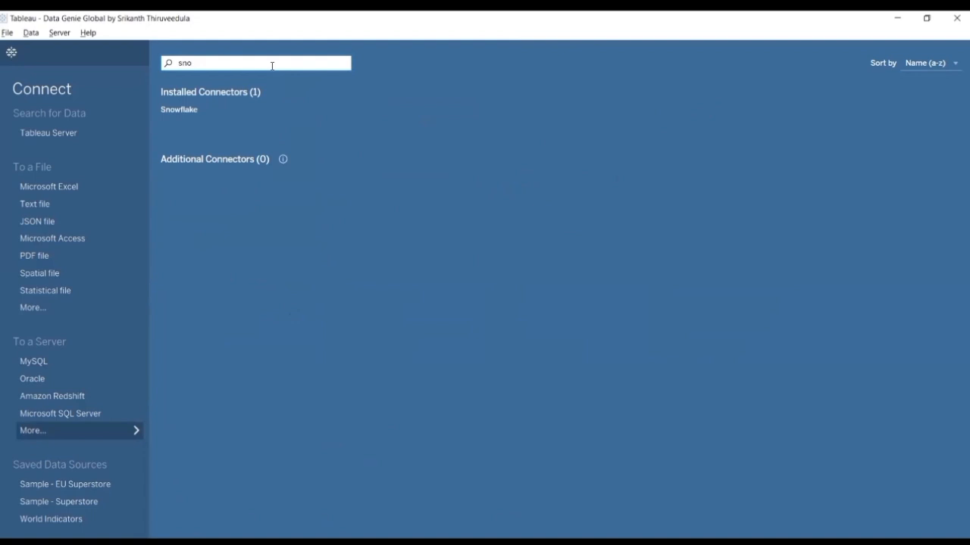
Step: Choose the Snowflake connector and follow its driver download link
{"action": "left_click", "coordinate": [194, 112]}
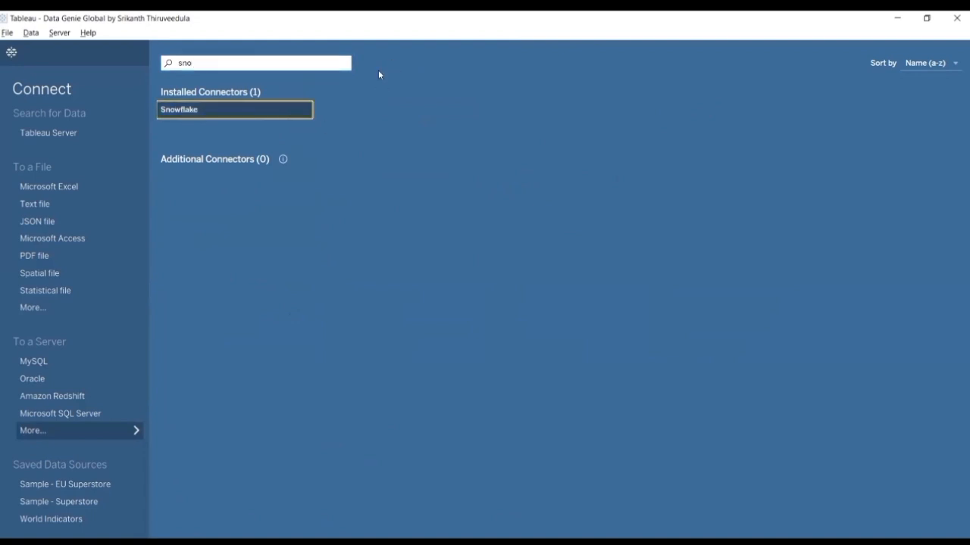
{"action": "left_click", "coordinate": [220, 115]}
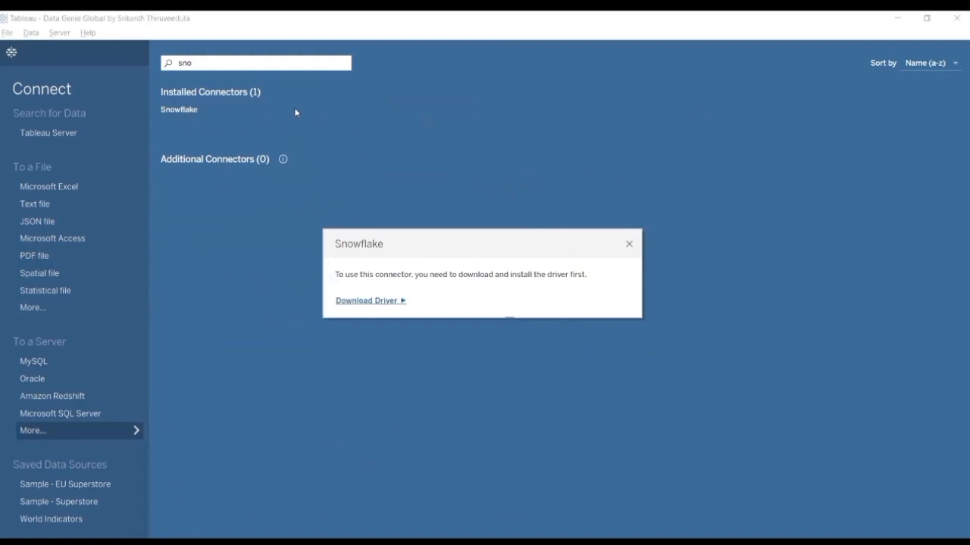
{"action": "left_click", "coordinate": [363, 302]}
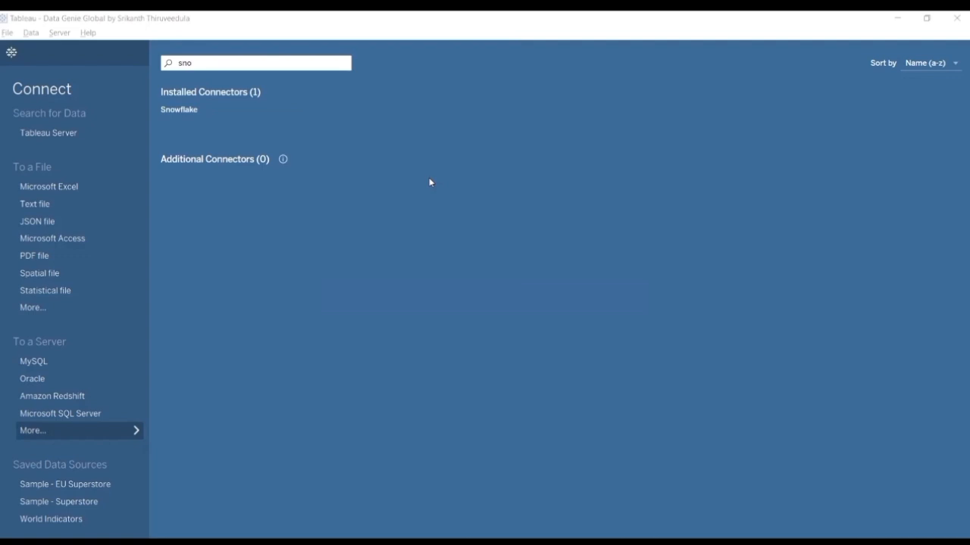
{"action": "left_click", "coordinate": [428, 181]}
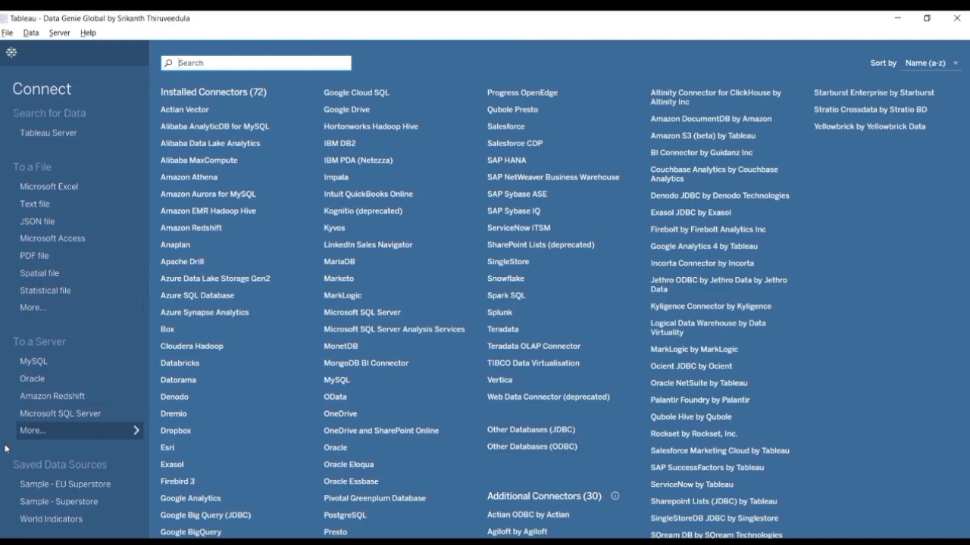
Step: Add the saved Sample - Superstore data source to the workbook and undo the addition
{"action": "left_click", "coordinate": [80, 499]}
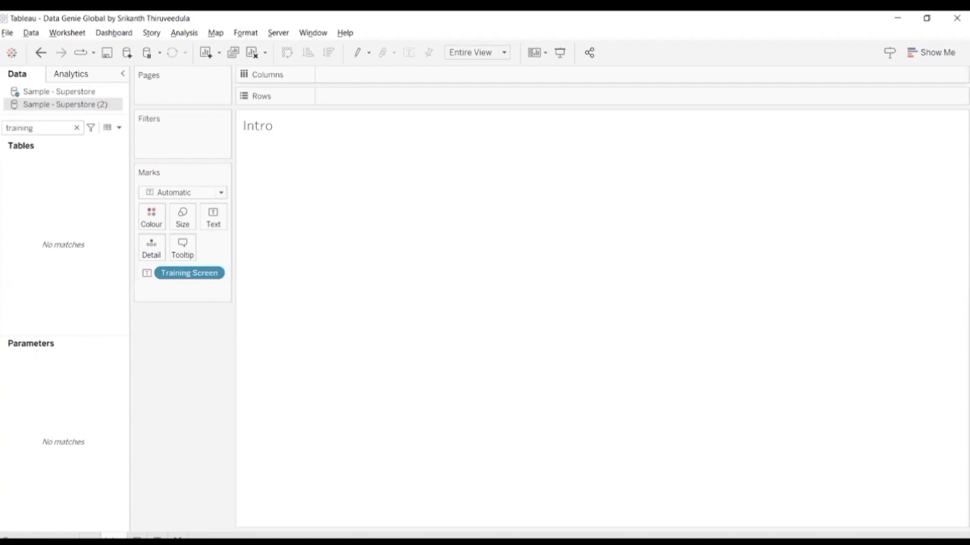
{"action": "key", "text": "ctrl+z"}
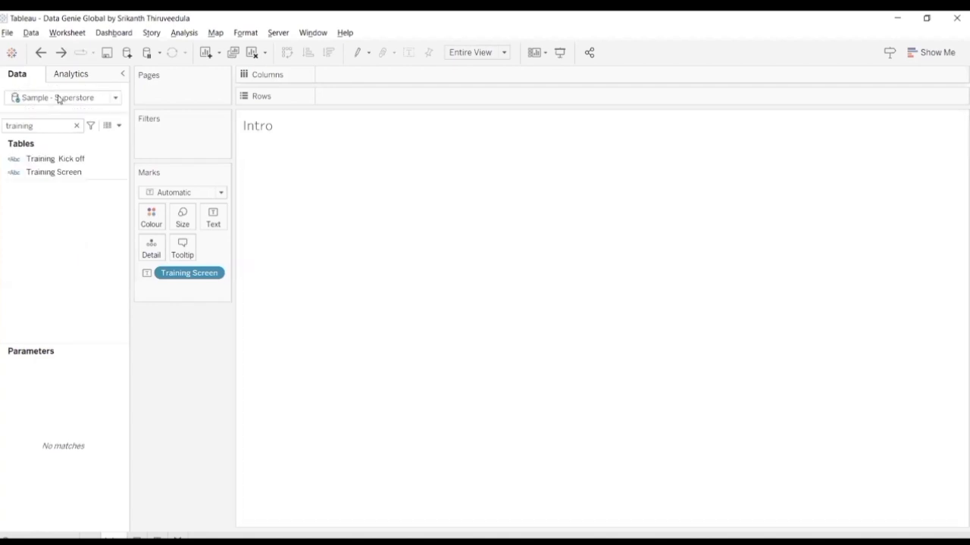
Step: Open the Superstore accelerator workbook from the start page and unhide all sheets of its Executive Overview dashboard
{"action": "left_click", "coordinate": [14, 54]}
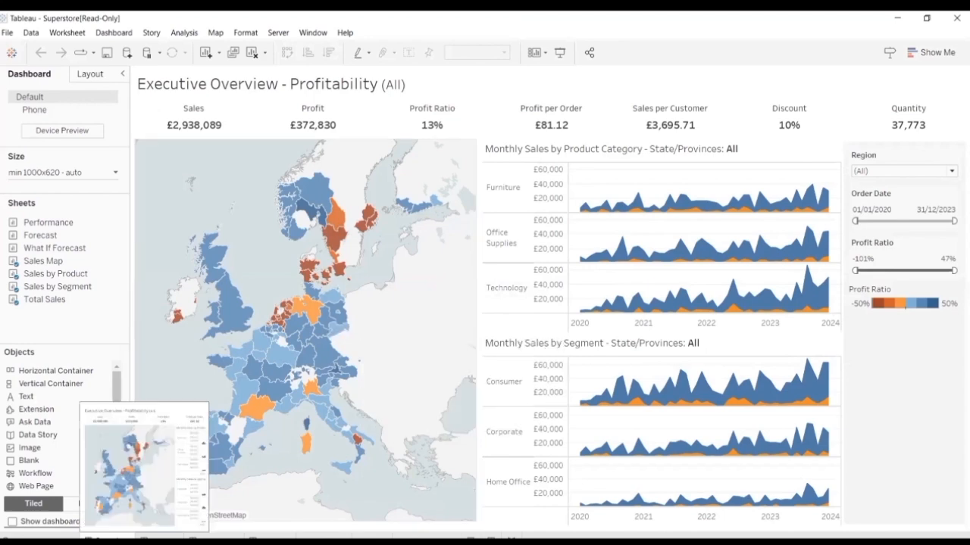
{"action": "right_click", "coordinate": [123, 537]}
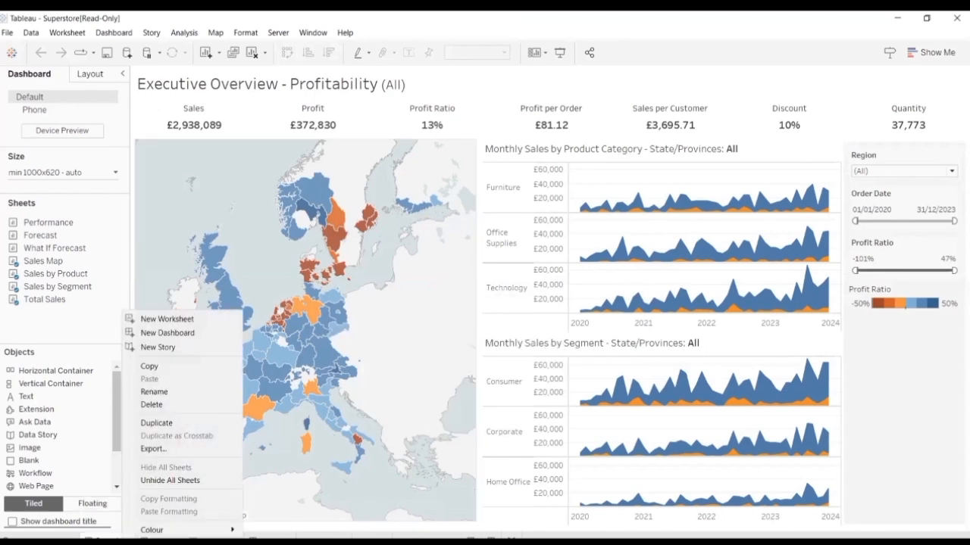
{"action": "left_click", "coordinate": [168, 482]}
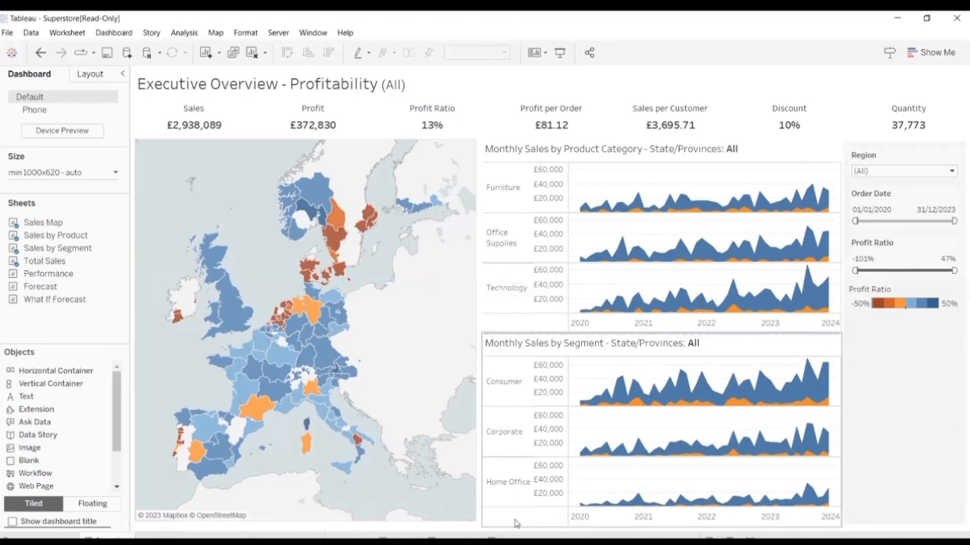
Step: View the Sales Map worksheet behind the dashboard's map and return to the start page
{"action": "left_click", "coordinate": [242, 182]}
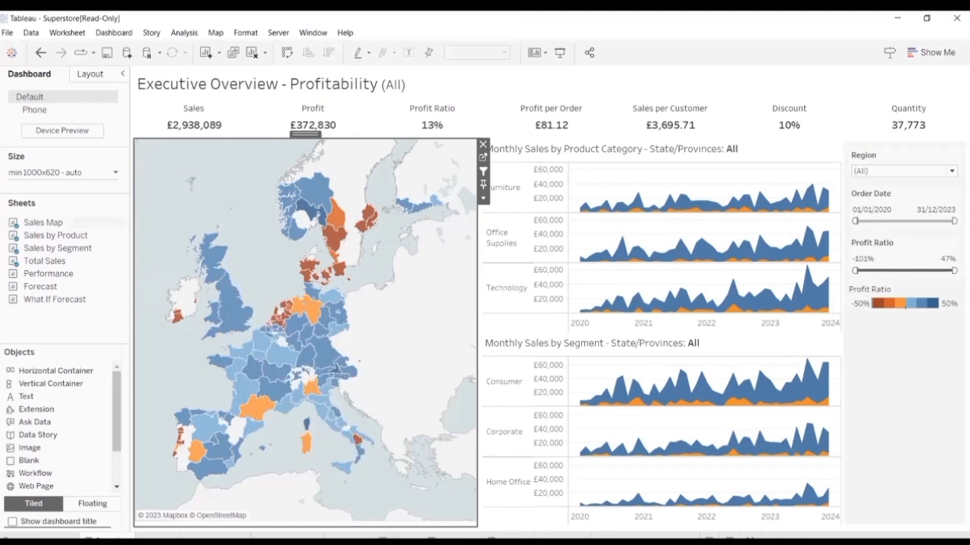
{"action": "left_click", "coordinate": [157, 537]}
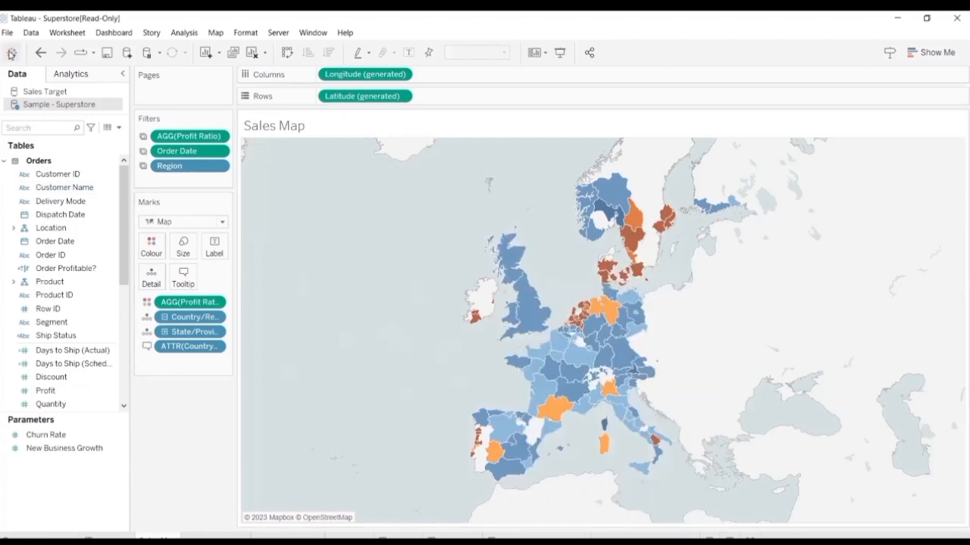
{"action": "left_click", "coordinate": [12, 52]}
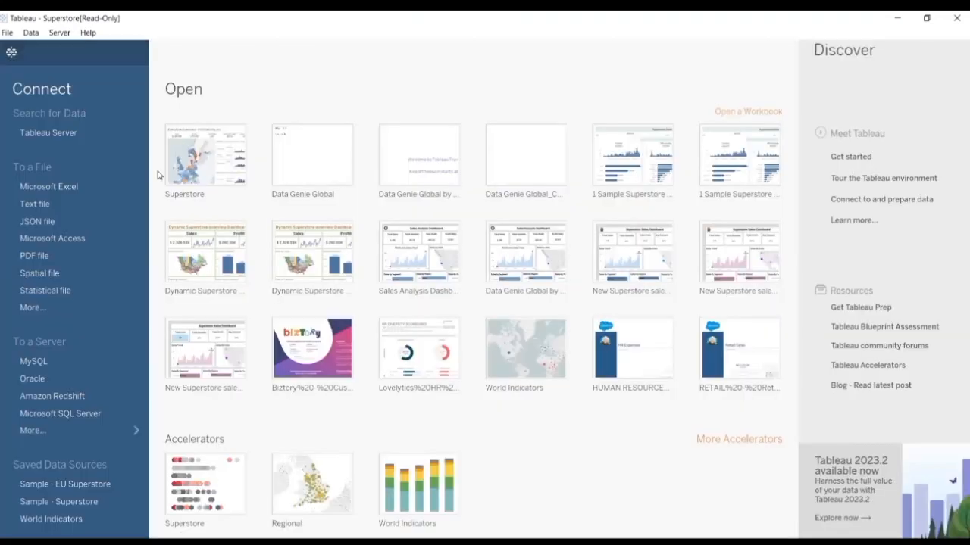
Step: Browse more accelerators in the Digital & Social Media category and view the details of Aceleración de Ventas
{"action": "left_click", "coordinate": [740, 440]}
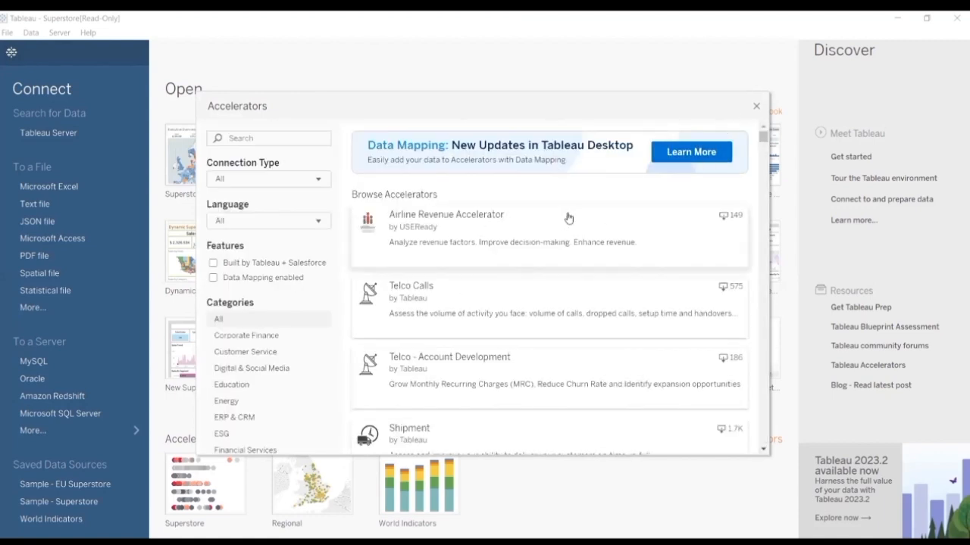
{"action": "scroll", "coordinate": [571, 216], "scroll_direction": "down", "scroll_amount": 3}
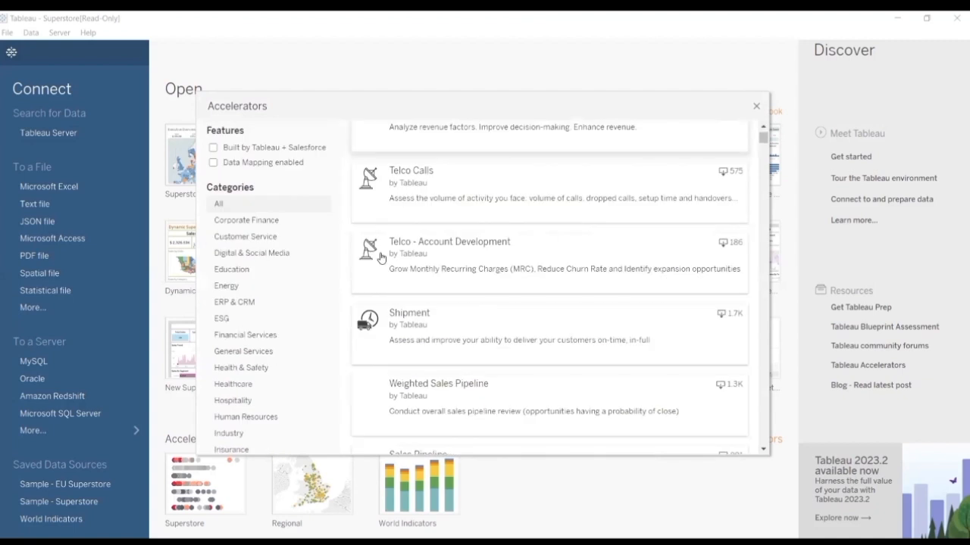
{"action": "left_click", "coordinate": [265, 255]}
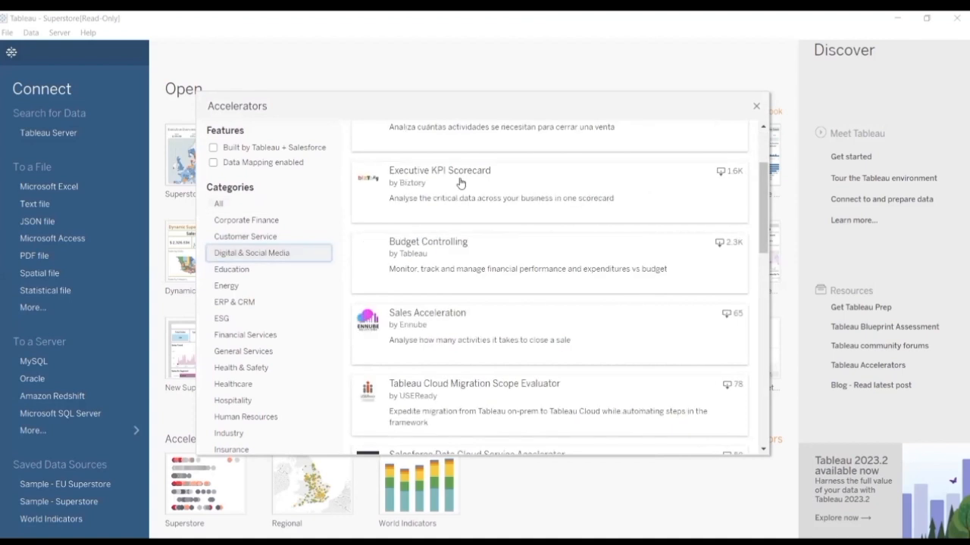
{"action": "scroll", "coordinate": [461, 184], "scroll_direction": "up", "scroll_amount": 3}
{"action": "left_click", "coordinate": [472, 184]}
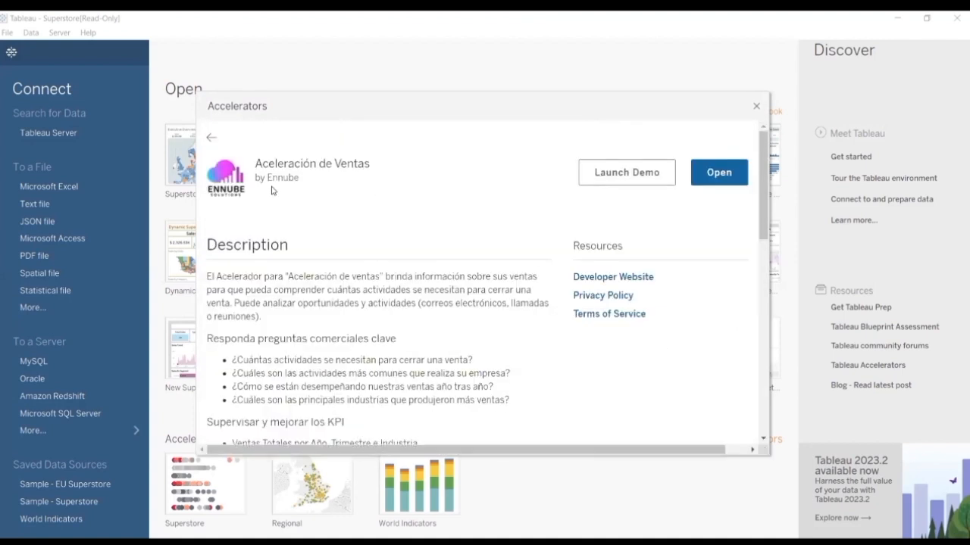
Step: Return to the accelerator list from the Aceleración de Ventas details and set the language filter to English
{"action": "left_click", "coordinate": [212, 137]}
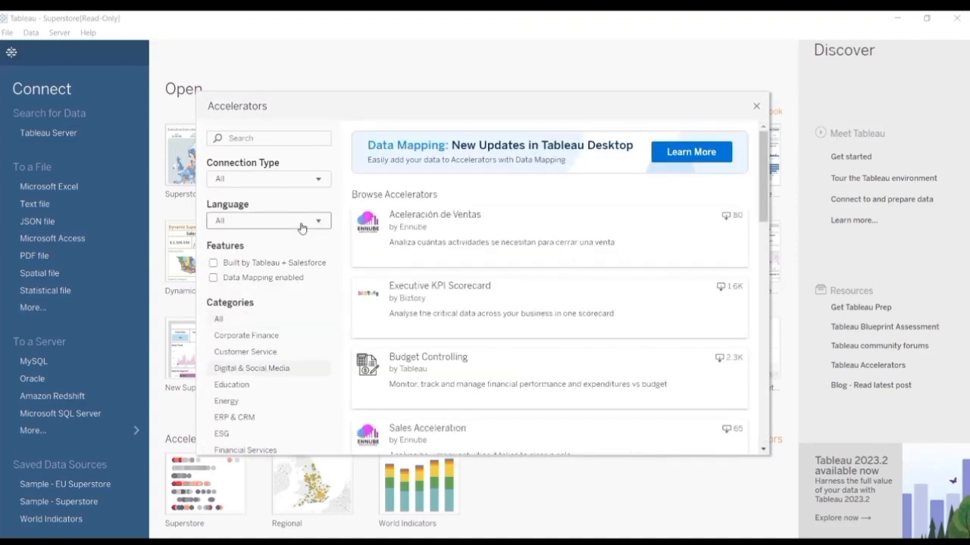
{"action": "left_click", "coordinate": [302, 222]}
{"action": "left_click", "coordinate": [293, 303]}
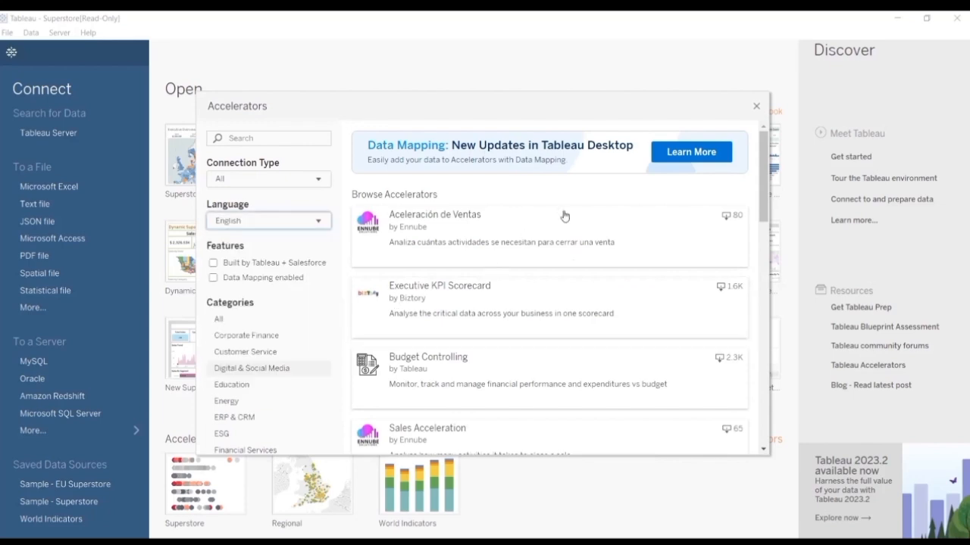
Step: Read the details of the Executive KPI Scorecard accelerator by Biztory and open its workbook
{"action": "left_click", "coordinate": [463, 290]}
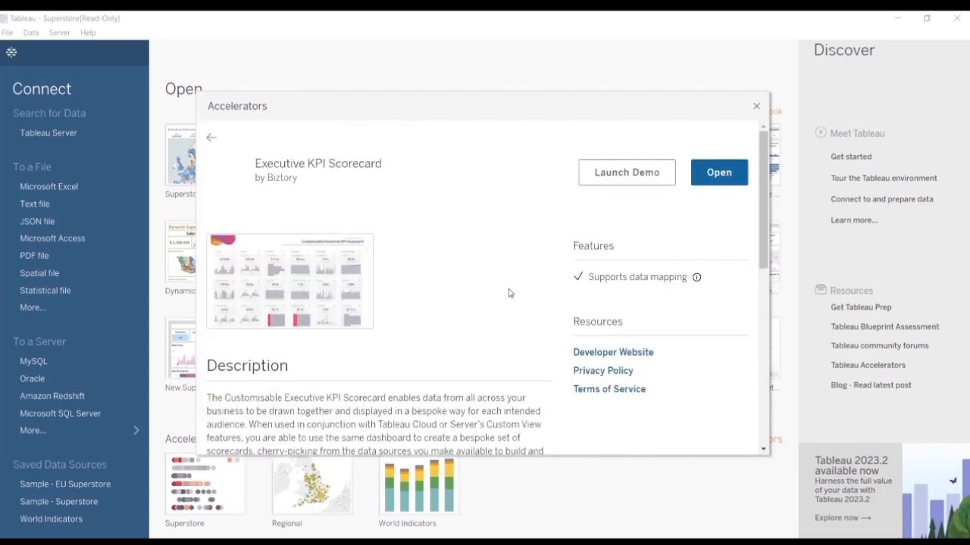
{"action": "scroll", "coordinate": [726, 261], "scroll_direction": "down", "scroll_amount": 6}
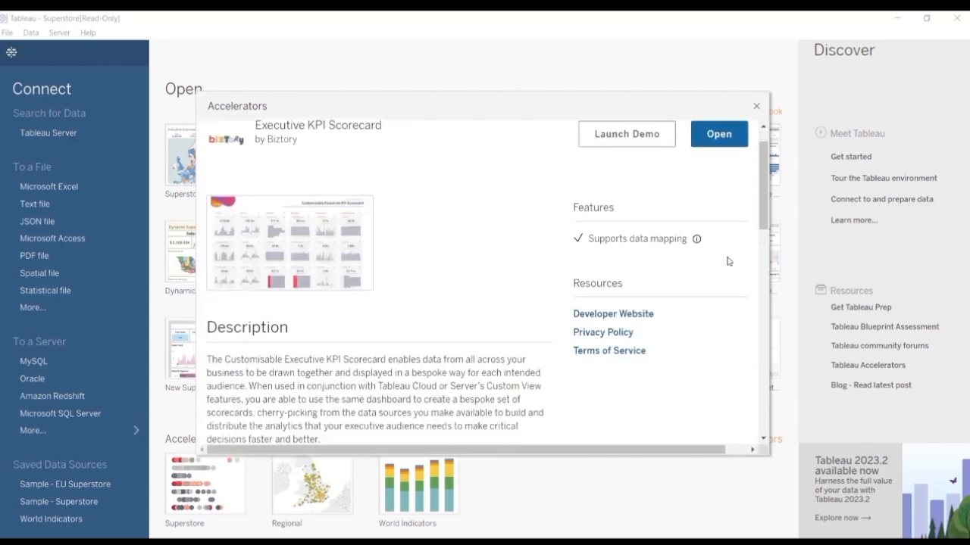
{"action": "scroll", "coordinate": [556, 284], "scroll_direction": "up", "scroll_amount": 5}
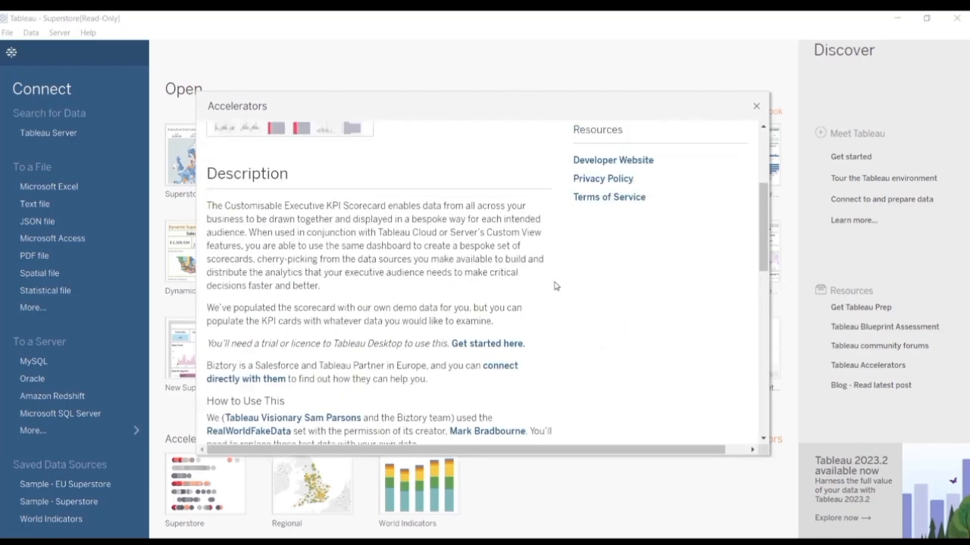
{"action": "scroll", "coordinate": [530, 273], "scroll_direction": "up", "scroll_amount": 3}
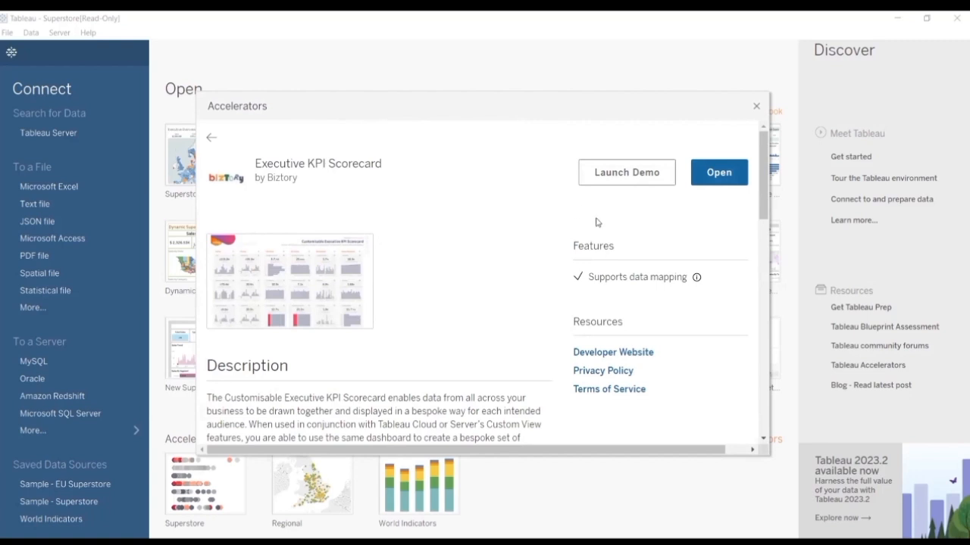
{"action": "left_click", "coordinate": [719, 175]}
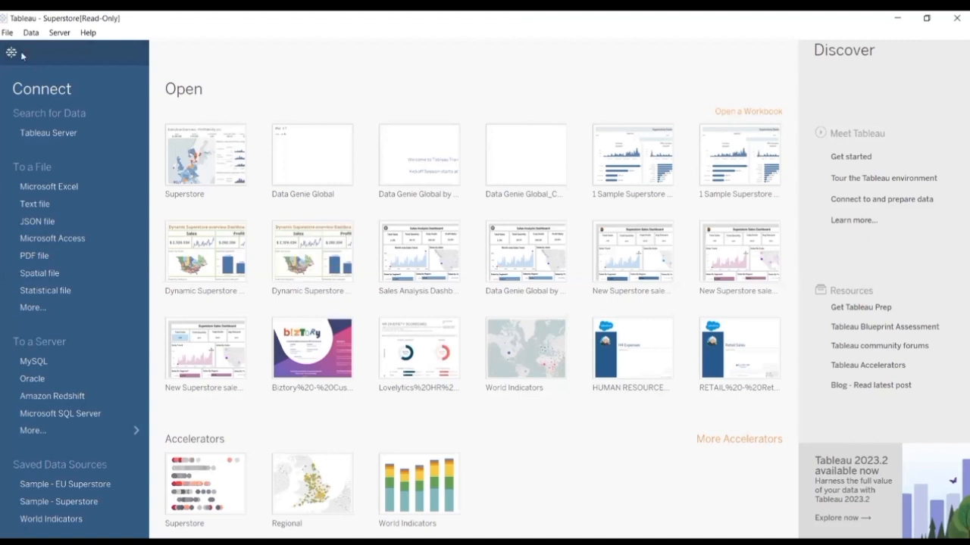
Step: Look over the start page's file, data and server commands and inspect the Tableau Server sign-in dialog without connecting
{"action": "left_click", "coordinate": [7, 33]}
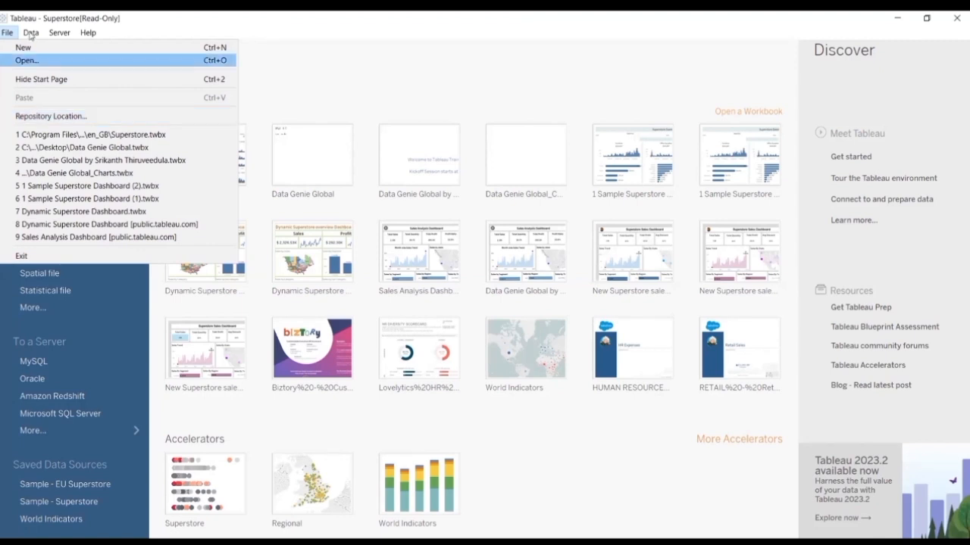
{"action": "mouse_move", "coordinate": [30, 35]}
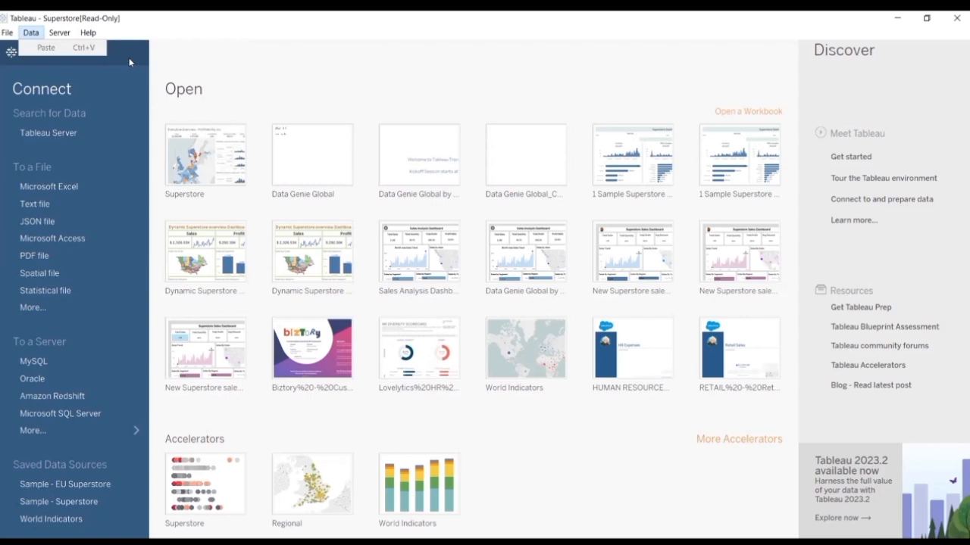
{"action": "mouse_move", "coordinate": [63, 38]}
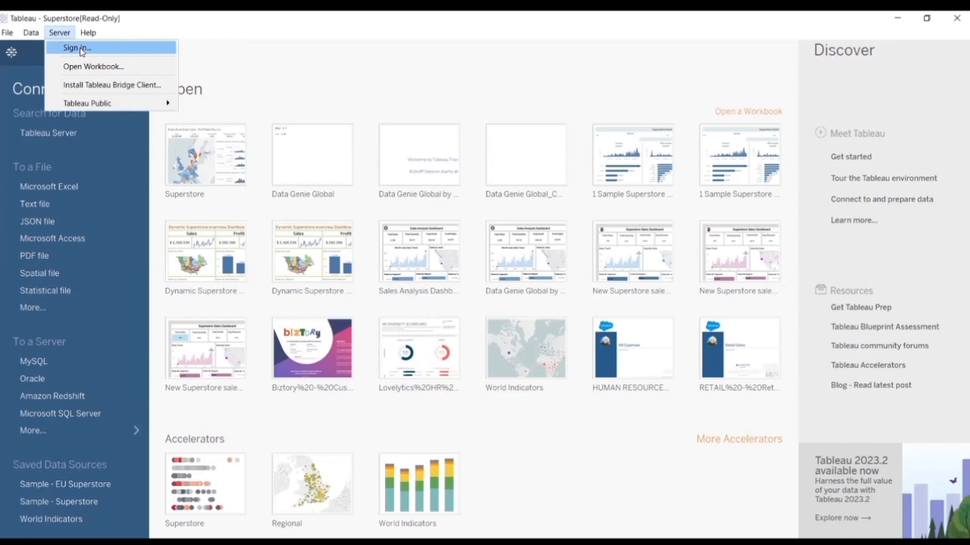
{"action": "left_click", "coordinate": [79, 49]}
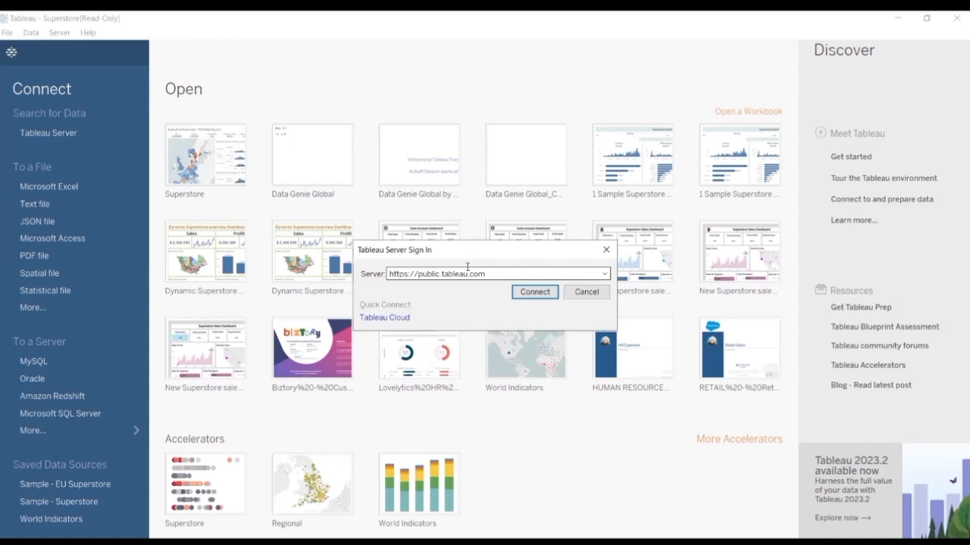
{"action": "double_click", "coordinate": [505, 275]}
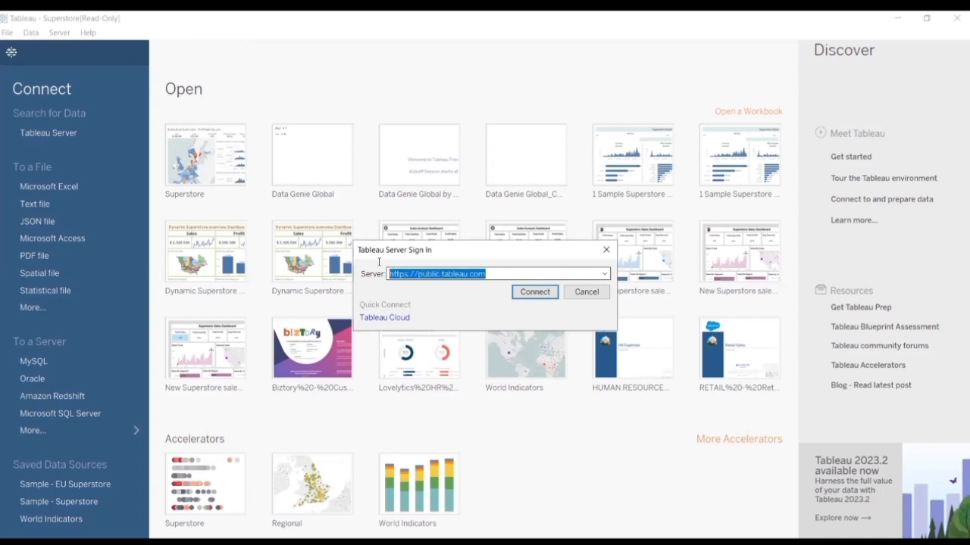
{"action": "left_click", "coordinate": [611, 251]}
Step: Examine the server commands for opening workbooks from Tableau Public and managing the profile there
{"action": "left_click", "coordinate": [61, 34]}
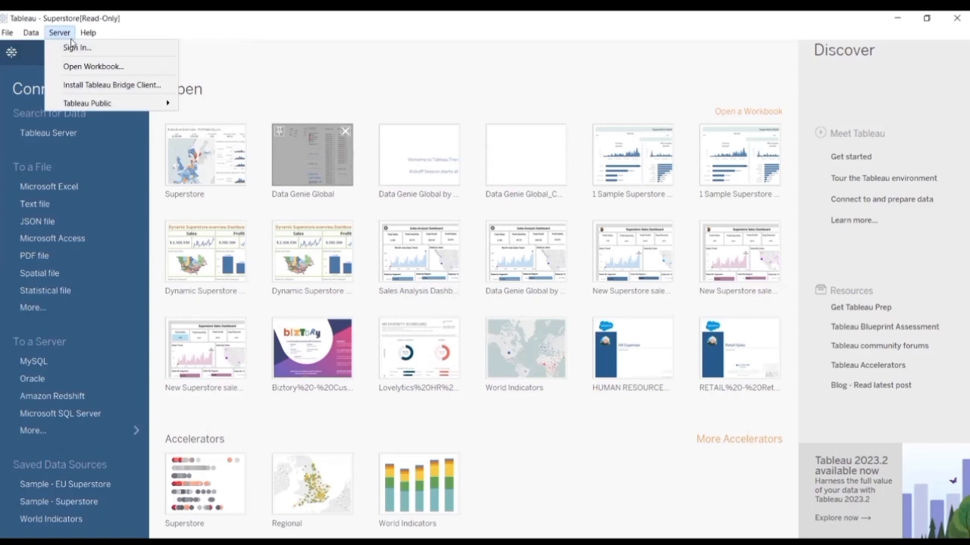
{"action": "mouse_move", "coordinate": [129, 103]}
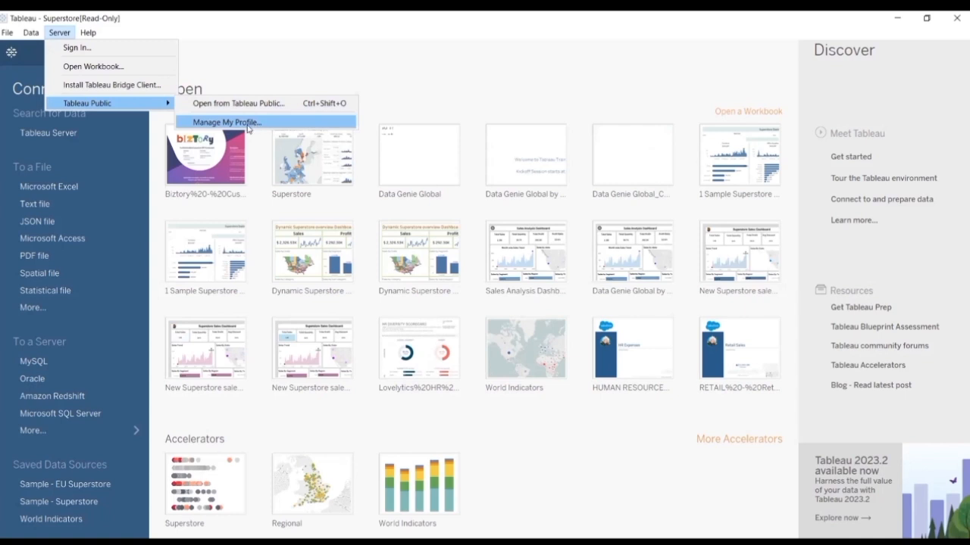
{"action": "left_click", "coordinate": [436, 82]}
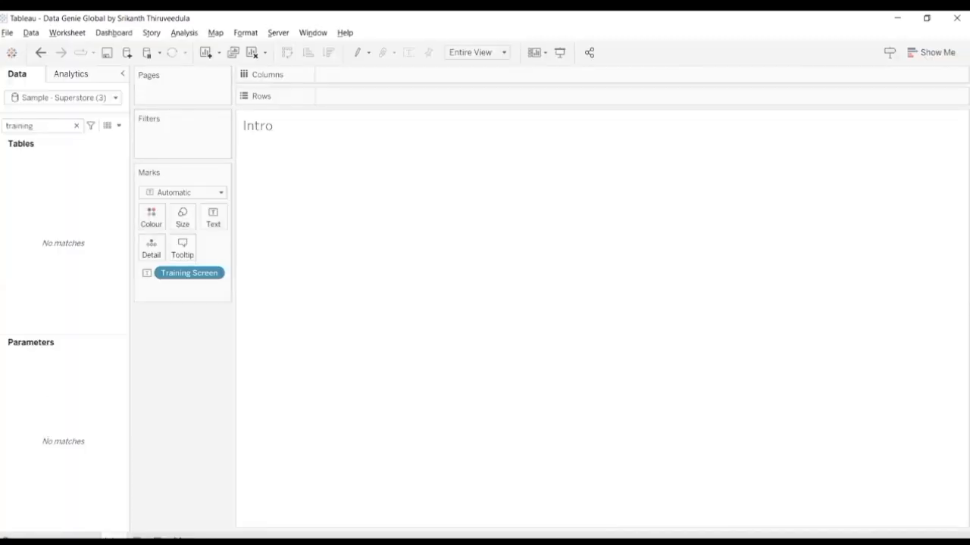
Step: Open the Data Source page of the Sample - Superstore (3) source and examine its connections, canvas, connection type, filters and data preview
{"action": "left_click", "coordinate": [32, 538]}
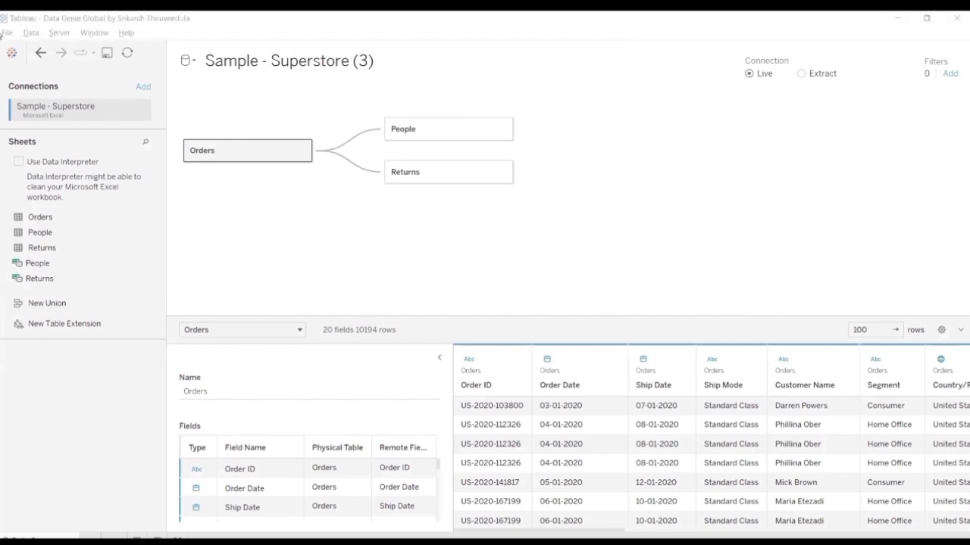
{"action": "mouse_move", "coordinate": [4, 28]}
{"action": "left_mouse_down"}
{"action": "mouse_move", "coordinate": [76, 227]}
{"action": "mouse_move", "coordinate": [108, 535]}
{"action": "mouse_move", "coordinate": [174, 531]}
{"action": "left_mouse_up"}
{"action": "mouse_move", "coordinate": [176, 29]}
{"action": "left_mouse_down"}
{"action": "mouse_move", "coordinate": [247, 117]}
{"action": "mouse_move", "coordinate": [416, 225]}
{"action": "left_mouse_up"}
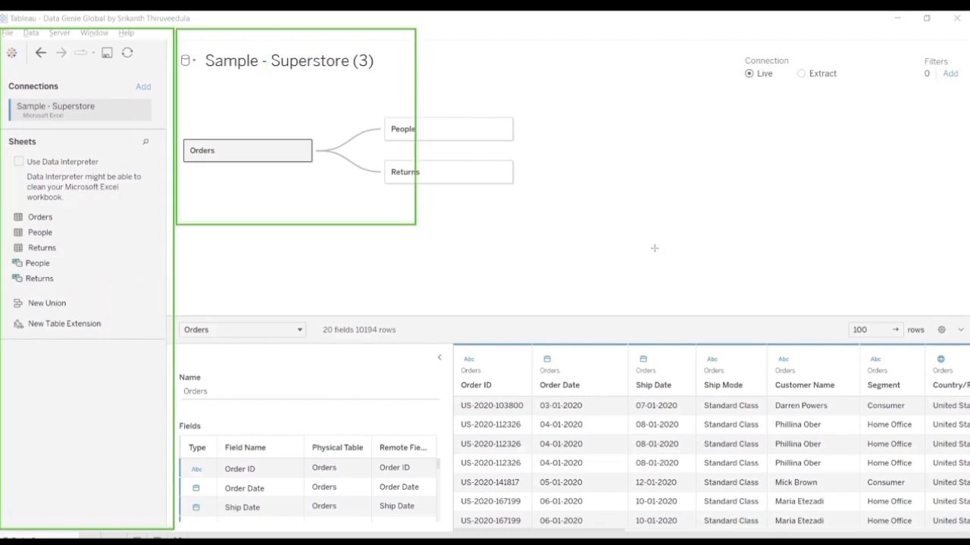
{"action": "mouse_move", "coordinate": [654, 247]}
{"action": "left_mouse_down"}
{"action": "mouse_move", "coordinate": [871, 265]}
{"action": "mouse_move", "coordinate": [964, 290]}
{"action": "mouse_move", "coordinate": [966, 313]}
{"action": "left_mouse_up"}
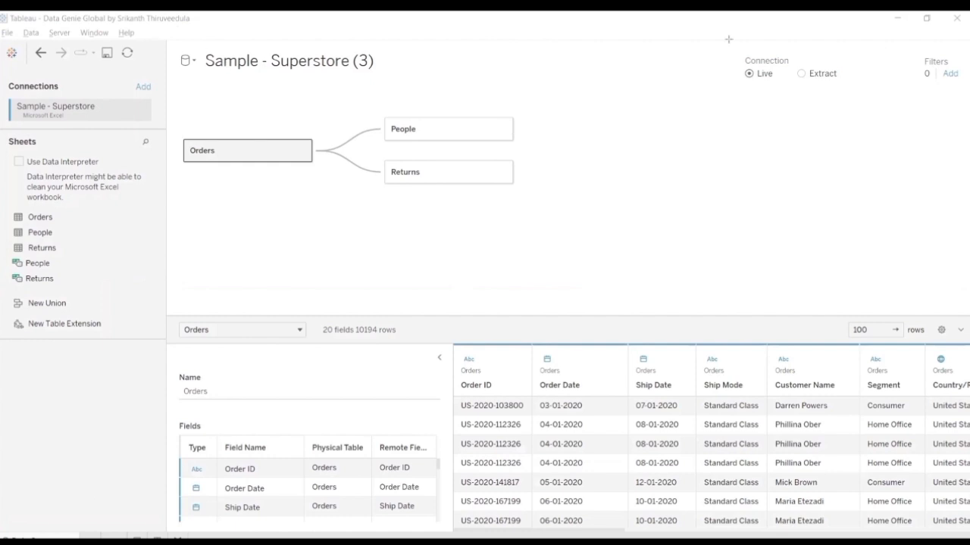
{"action": "mouse_move", "coordinate": [729, 39]}
{"action": "left_mouse_down"}
{"action": "mouse_move", "coordinate": [796, 85]}
{"action": "mouse_move", "coordinate": [854, 99]}
{"action": "left_mouse_up"}
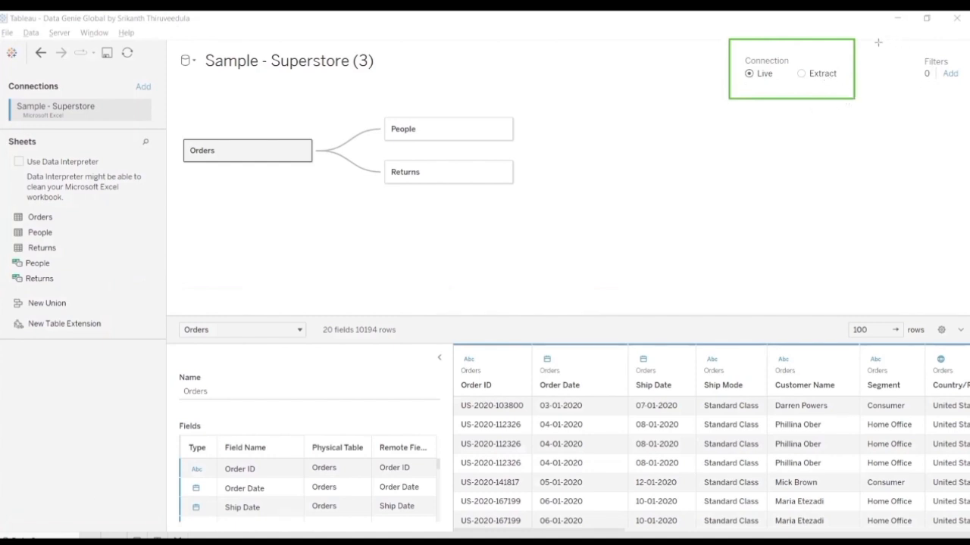
{"action": "left_click_drag", "start_coordinate": [878, 41], "coordinate": [967, 96]}
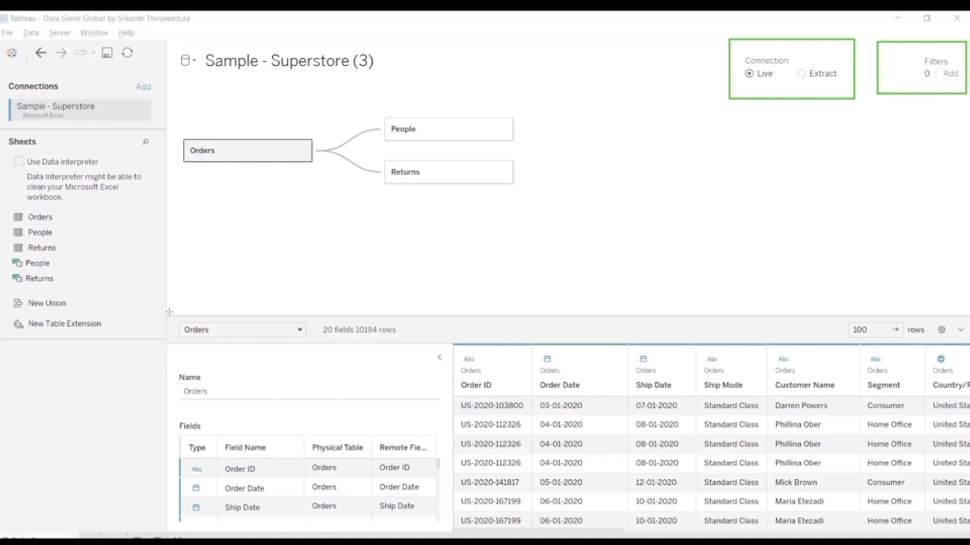
{"action": "mouse_move", "coordinate": [168, 310]}
{"action": "left_mouse_down"}
{"action": "mouse_move", "coordinate": [187, 338]}
{"action": "mouse_move", "coordinate": [588, 483]}
{"action": "mouse_move", "coordinate": [818, 535]}
{"action": "mouse_move", "coordinate": [969, 535]}
{"action": "left_mouse_up"}
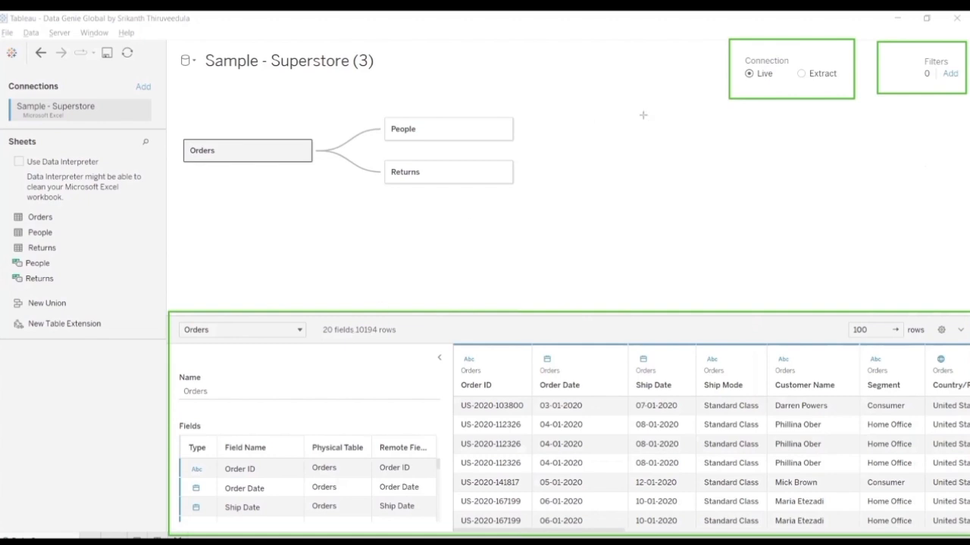
Step: Examine the list of logical tables and relationships in the data source, along with the named ranges and New Union option
{"action": "left_click", "coordinate": [299, 332]}
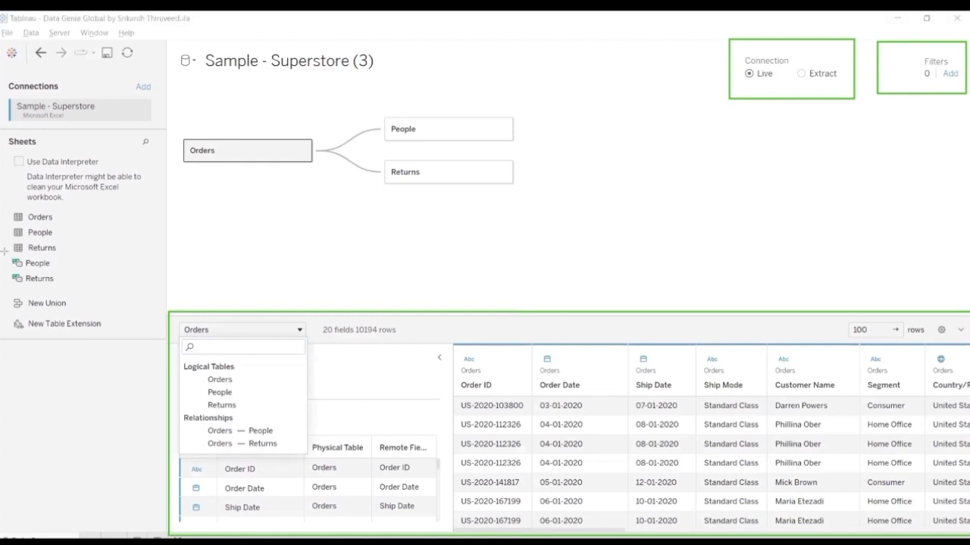
{"action": "mouse_move", "coordinate": [5, 251]}
{"action": "left_mouse_down"}
{"action": "mouse_move", "coordinate": [98, 294]}
{"action": "mouse_move", "coordinate": [159, 296]}
{"action": "left_mouse_up"}
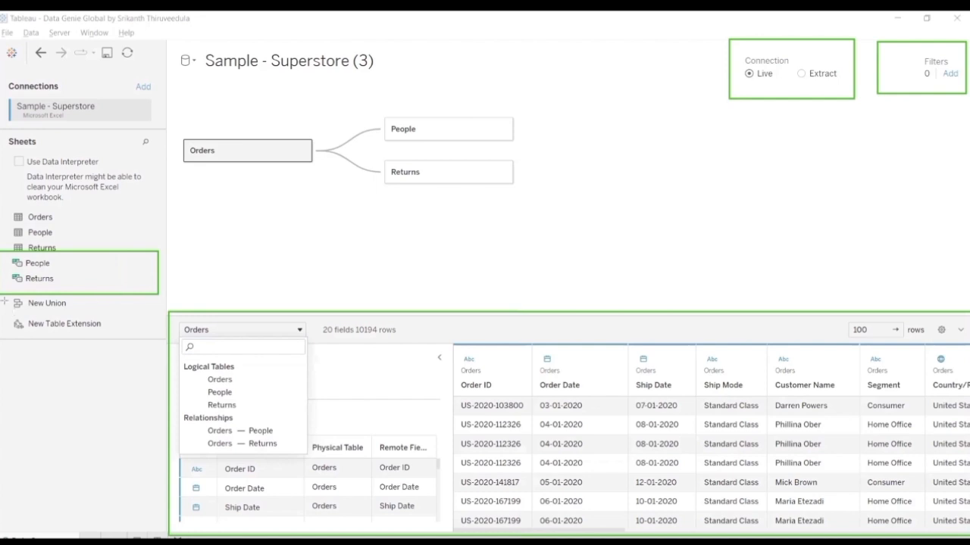
{"action": "mouse_move", "coordinate": [3, 297]}
{"action": "left_mouse_down"}
{"action": "mouse_move", "coordinate": [76, 319]}
{"action": "mouse_move", "coordinate": [156, 312]}
{"action": "left_mouse_up"}
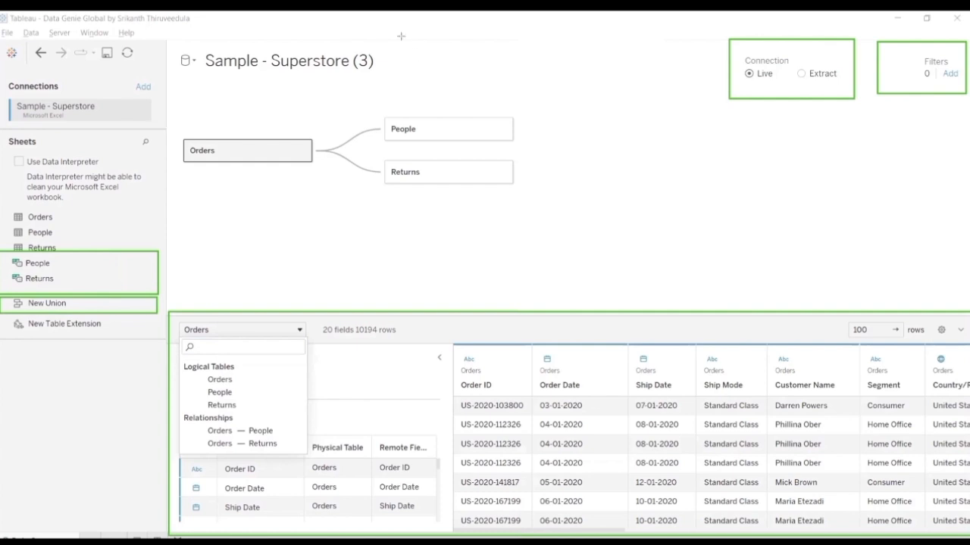
{"action": "key", "text": "Escape"}
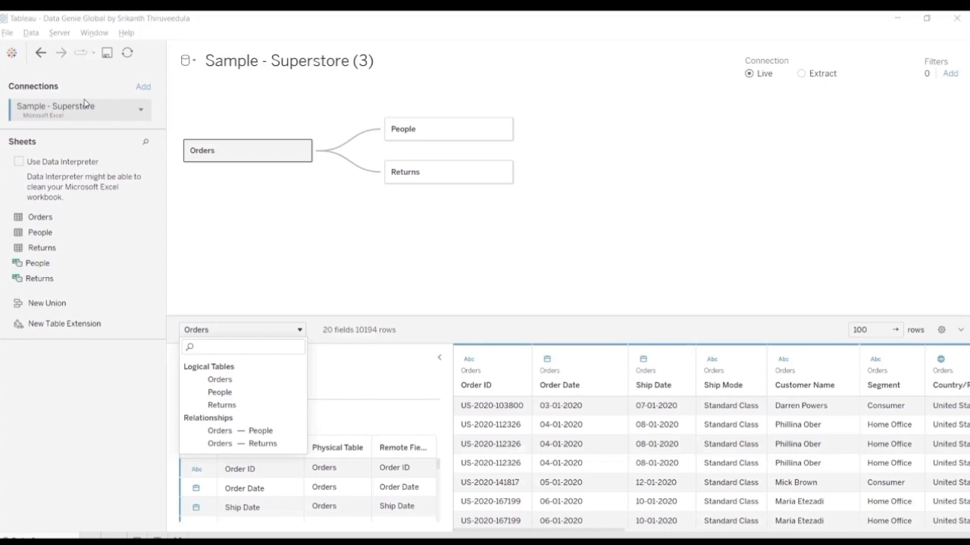
Step: Remove the People and Returns tables from the relationship canvas, leaving only the Orders table
{"action": "left_click", "coordinate": [303, 151]}
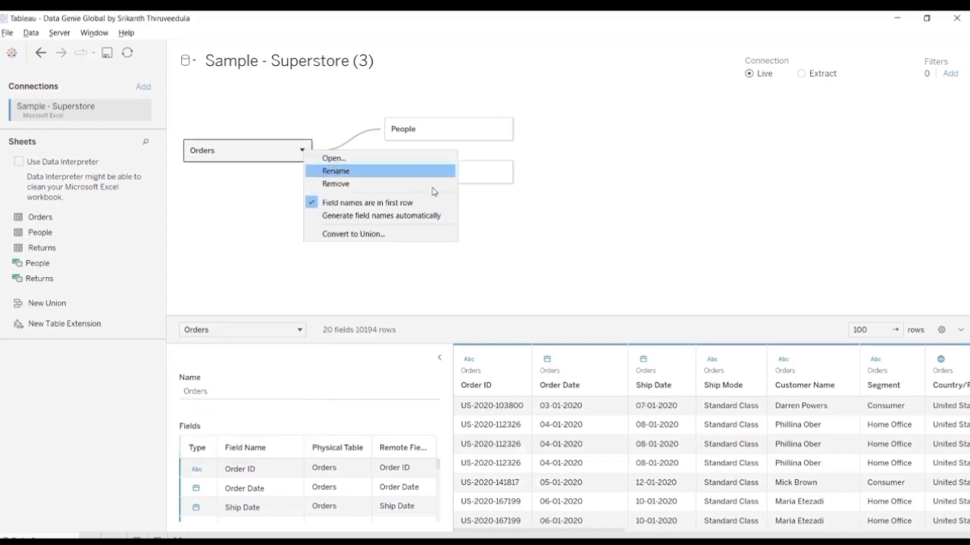
{"action": "left_click", "coordinate": [498, 132]}
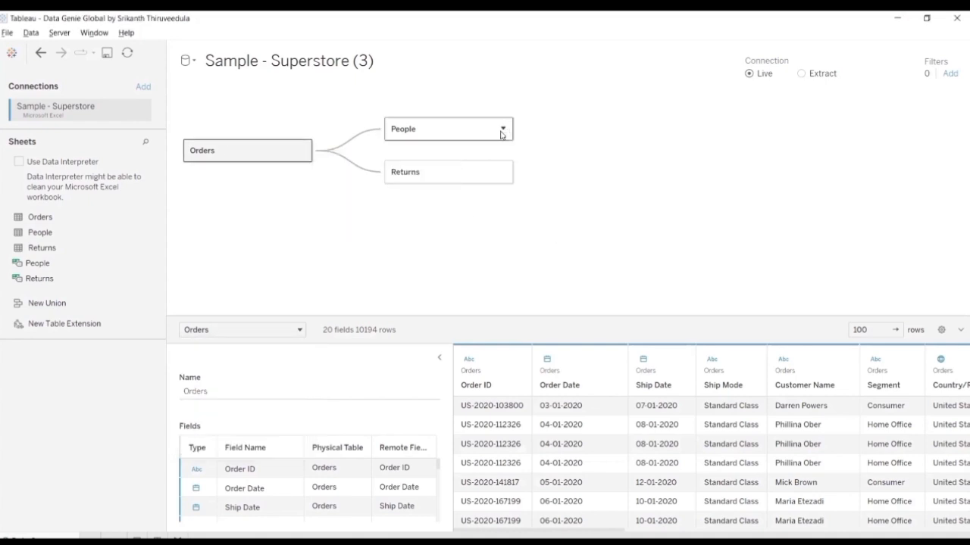
{"action": "left_click", "coordinate": [503, 129]}
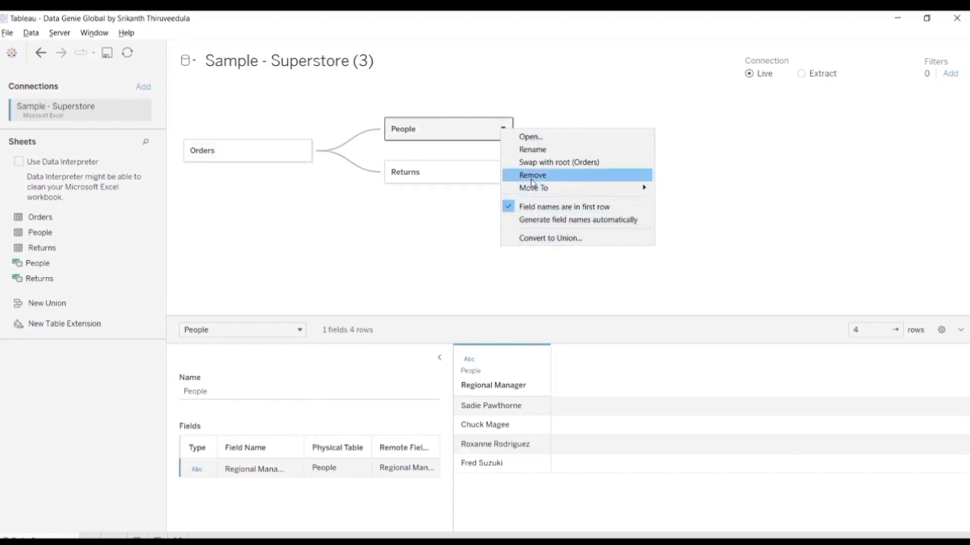
{"action": "left_click", "coordinate": [532, 175]}
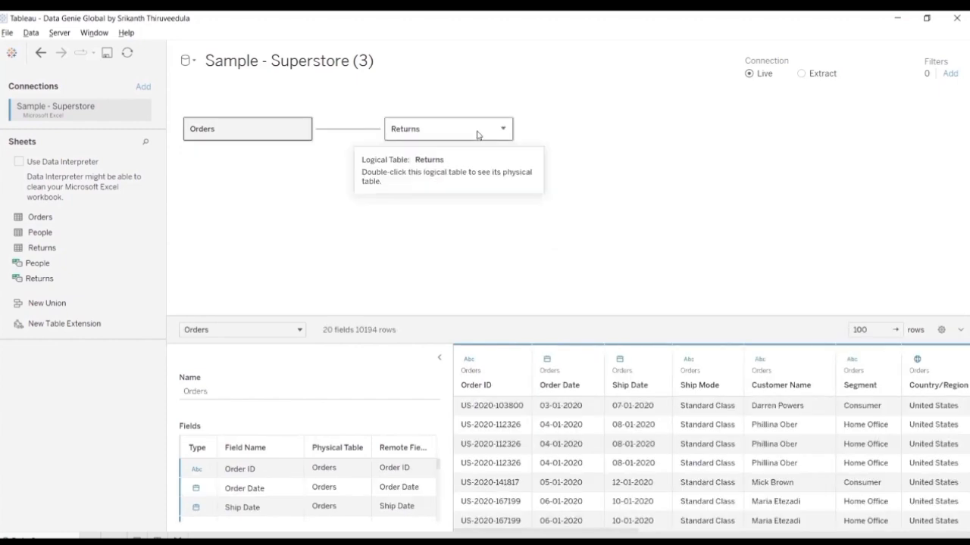
{"action": "left_click", "coordinate": [502, 128]}
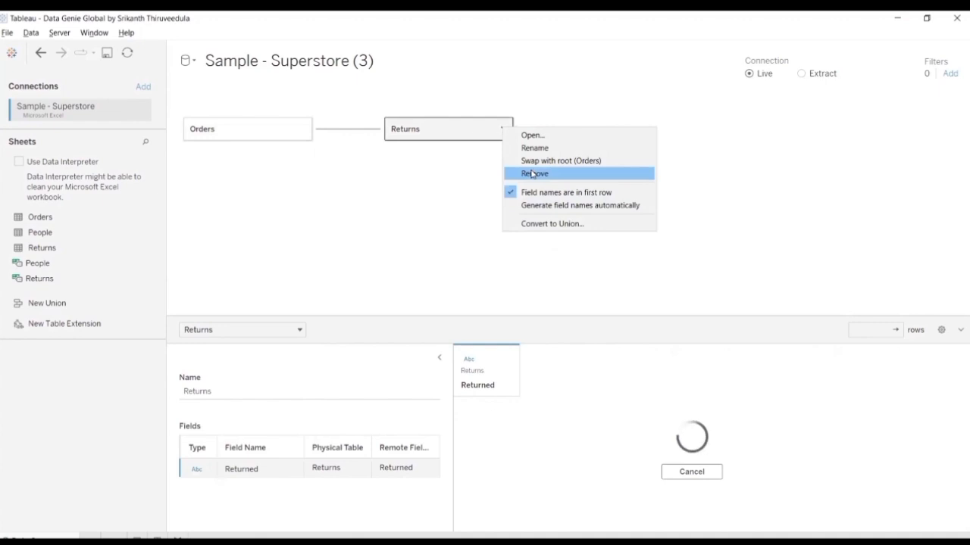
{"action": "key", "text": "Delete"}
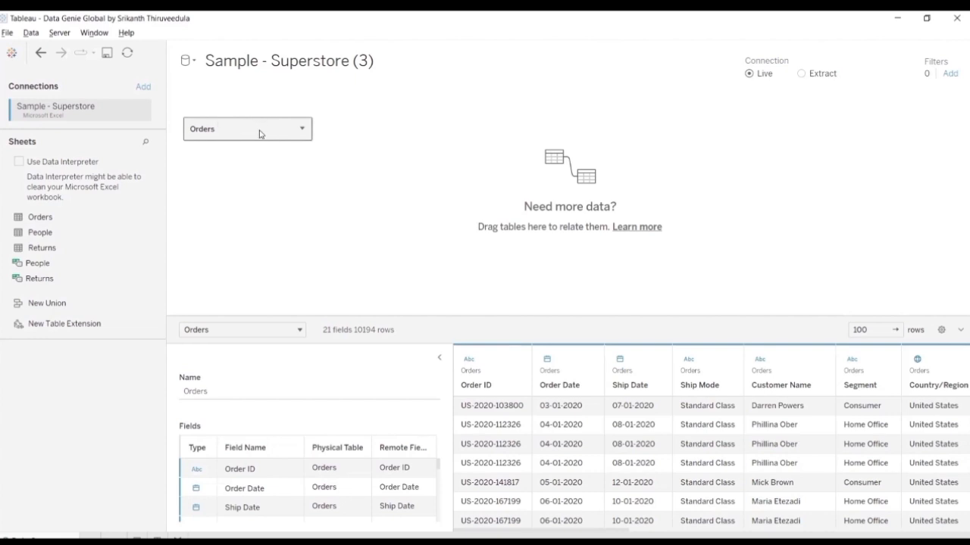
Step: Join the People sheet to Orders inside the Orders logical table and open the join's settings
{"action": "double_click", "coordinate": [259, 134]}
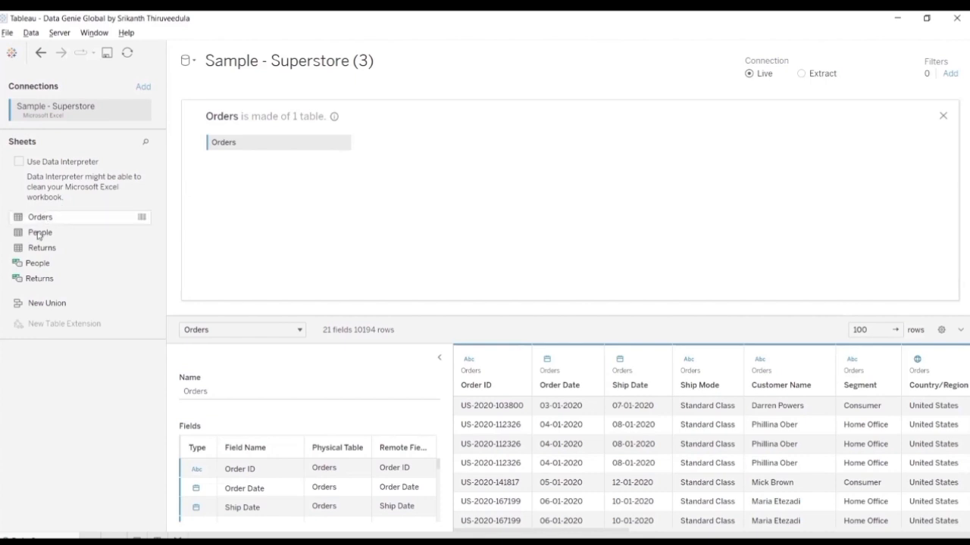
{"action": "left_click_drag", "start_coordinate": [40, 235], "coordinate": [411, 171]}
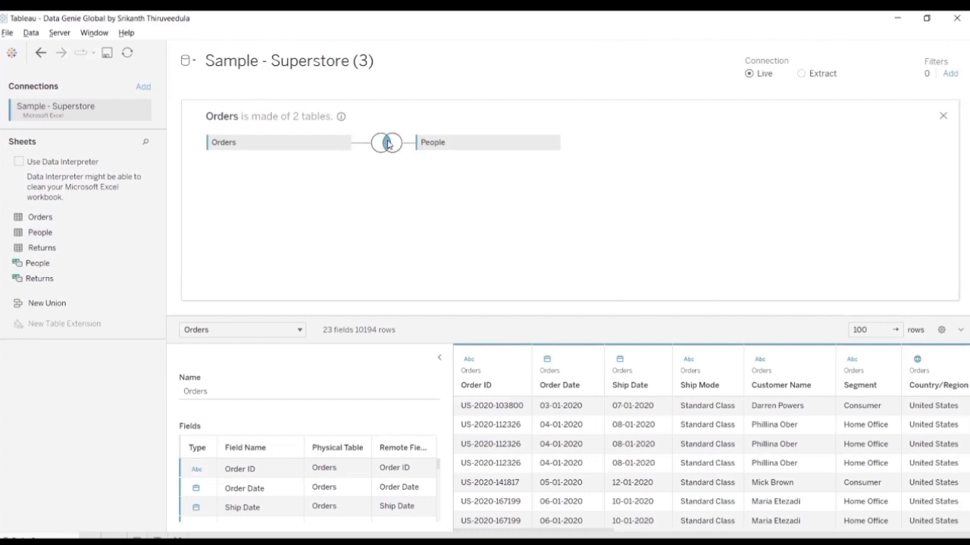
{"action": "mouse_move", "coordinate": [388, 144]}
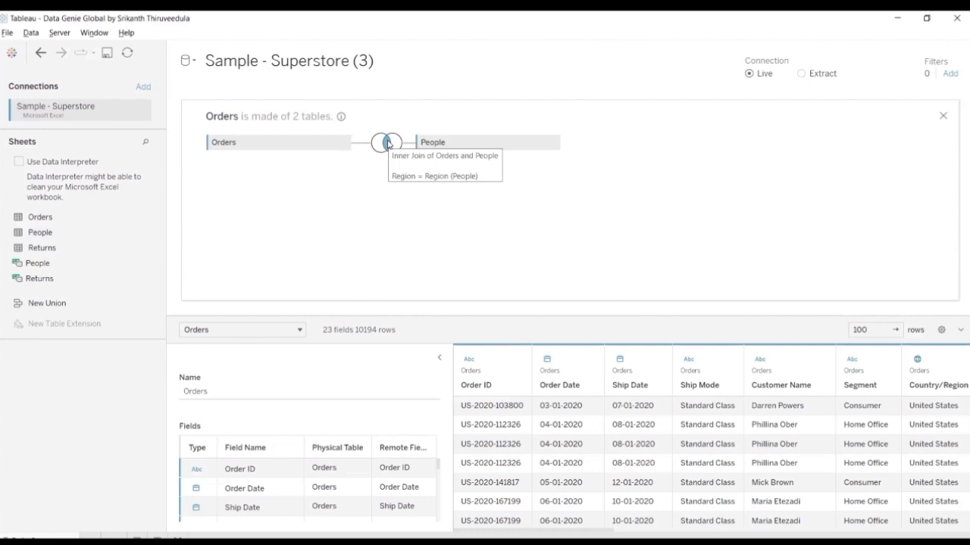
{"action": "left_click", "coordinate": [389, 144]}
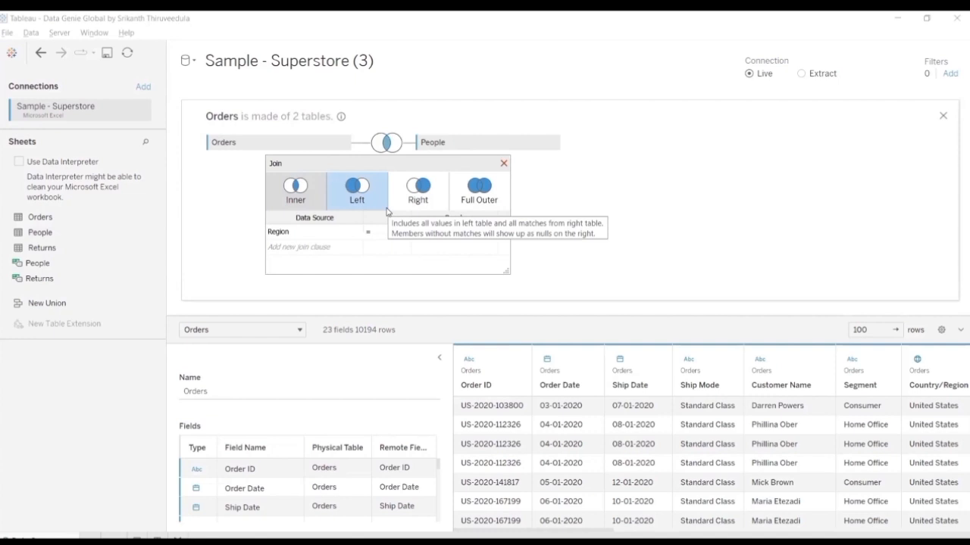
Step: Examine the fields available for the Orders–People join clause, and return to the relationship canvas
{"action": "left_click", "coordinate": [325, 232]}
{"action": "left_click", "coordinate": [428, 233]}
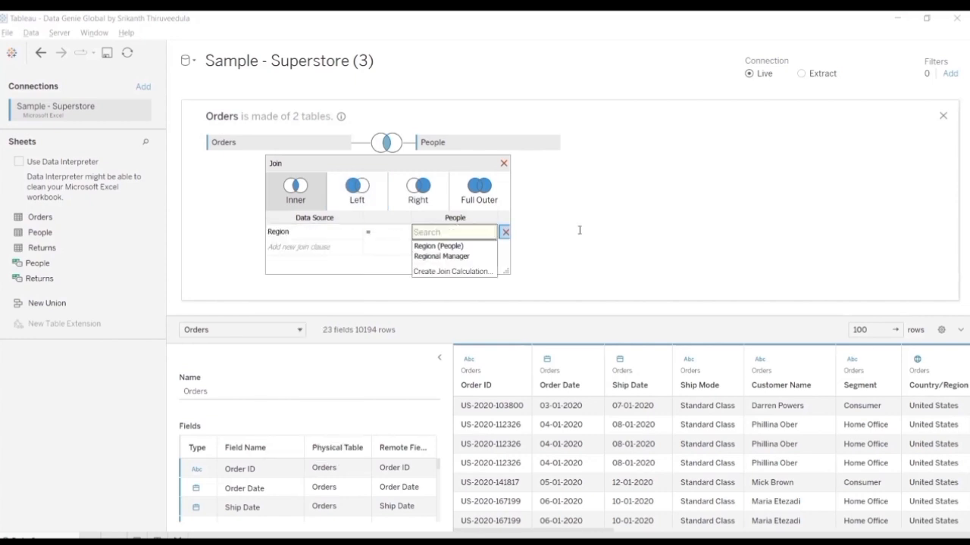
{"action": "left_click", "coordinate": [356, 252]}
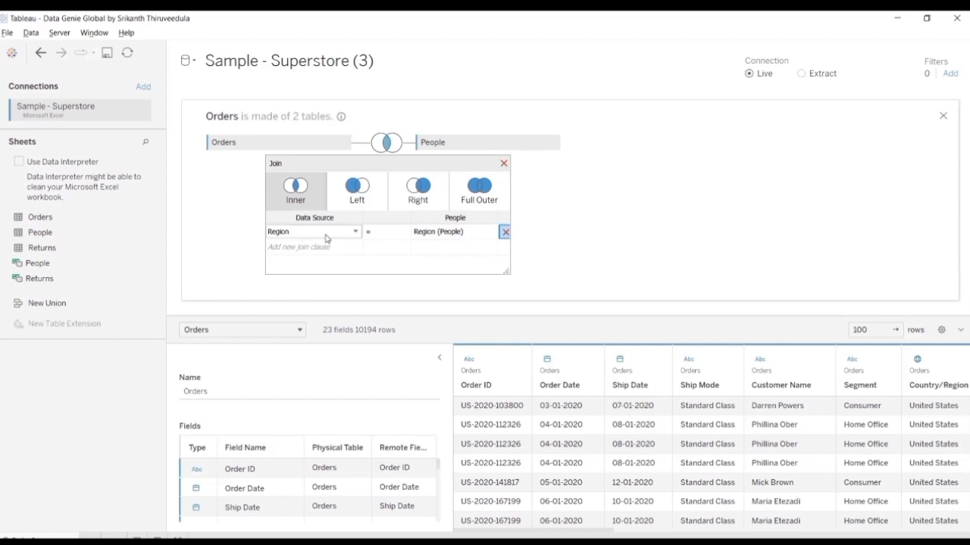
{"action": "left_click", "coordinate": [503, 165]}
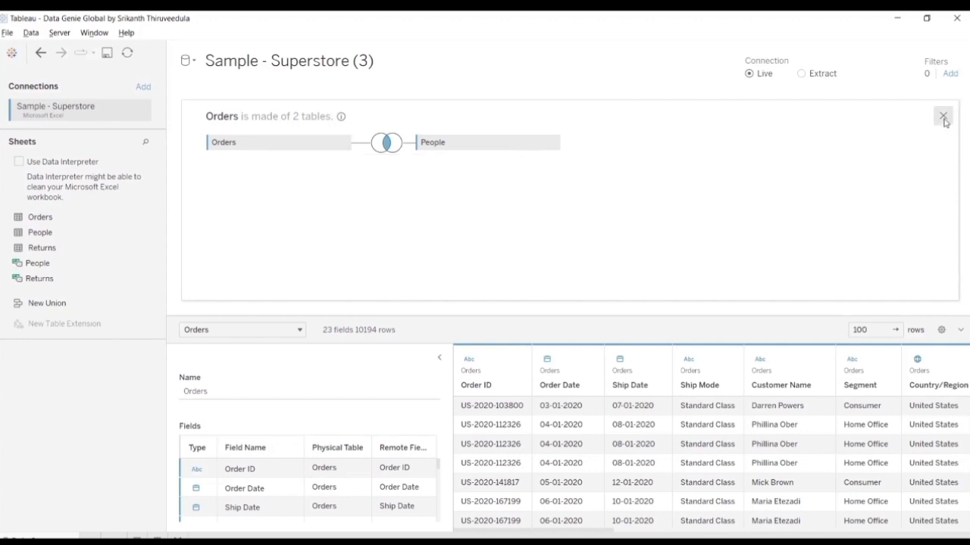
{"action": "left_click", "coordinate": [944, 120]}
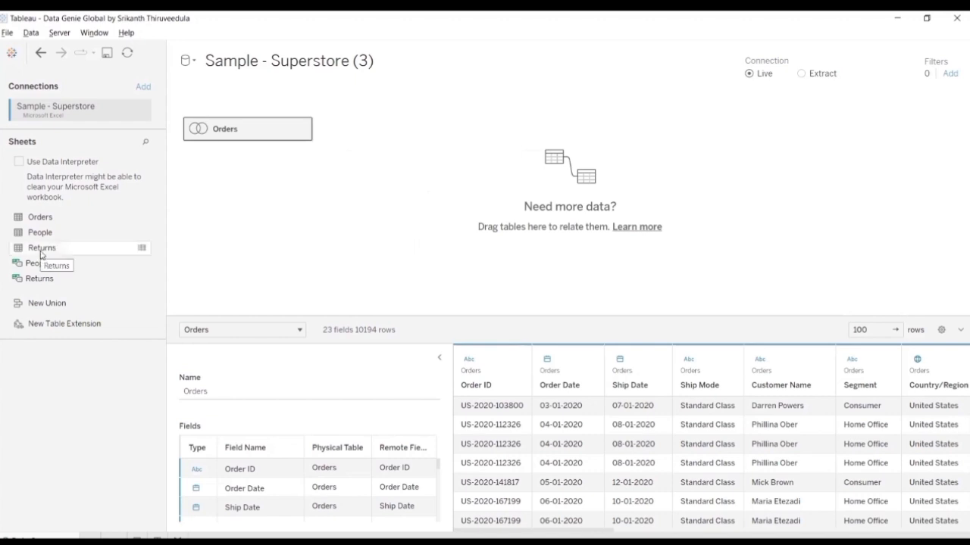
Step: Relate the Returns sheet to the Orders logical table, examine the relationship, and open the physical tables inside Orders
{"action": "left_click_drag", "start_coordinate": [41, 253], "coordinate": [396, 144]}
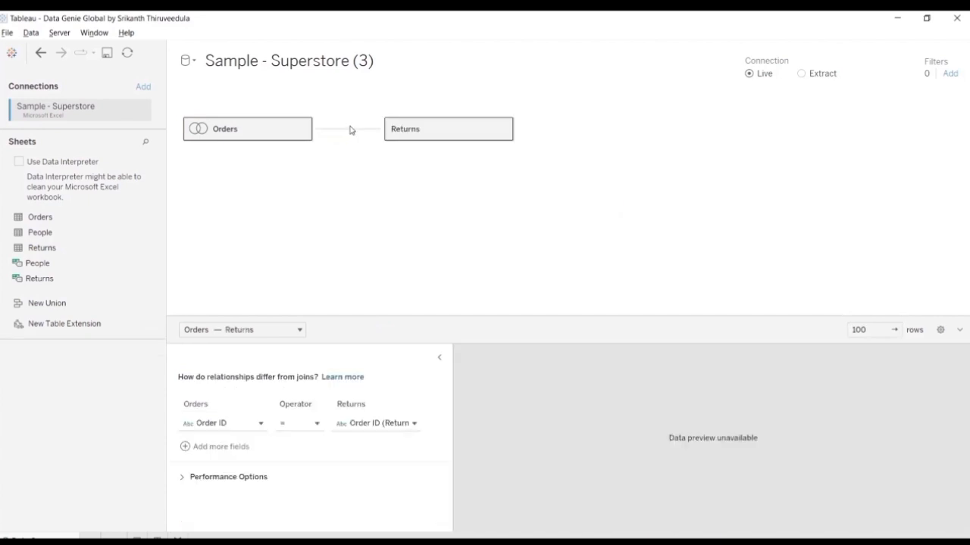
{"action": "left_click", "coordinate": [347, 130]}
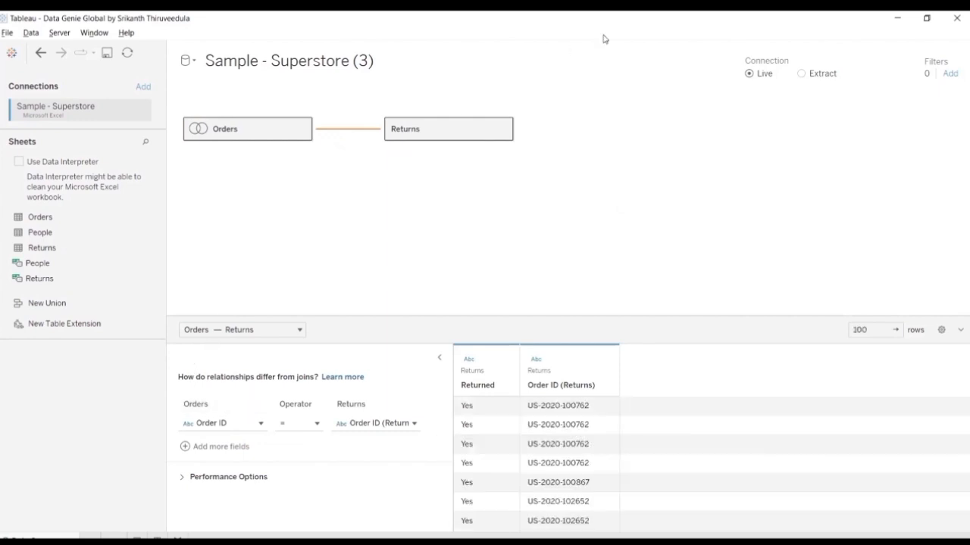
{"action": "key", "text": "ctrl+2"}
{"action": "mouse_move", "coordinate": [163, 312]}
{"action": "left_mouse_down"}
{"action": "mouse_move", "coordinate": [384, 517]}
{"action": "mouse_move", "coordinate": [454, 512]}
{"action": "left_mouse_up"}
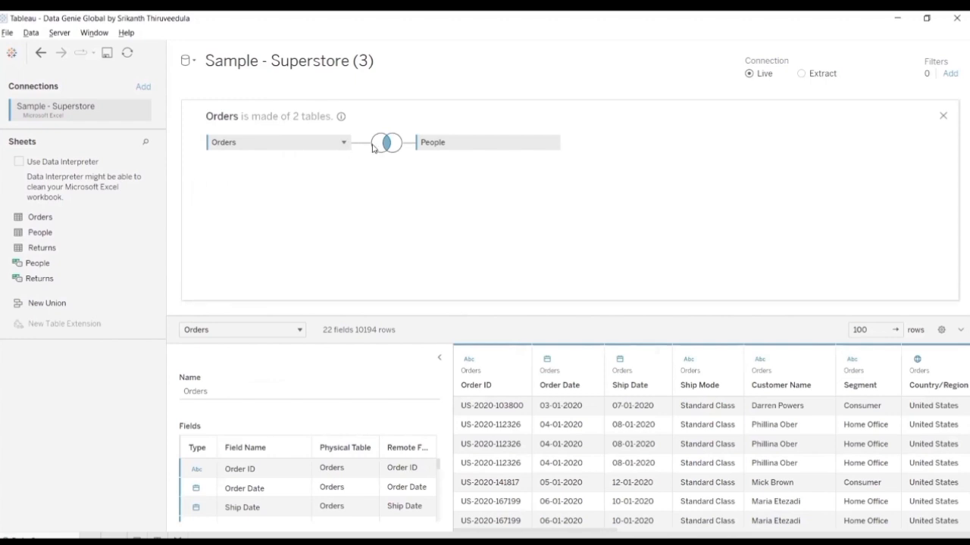
Step: Inner-join a second copy of the Orders sheet to Orders on Order ID inside the logical table, and return to the relationship canvas
{"action": "left_click_drag", "start_coordinate": [72, 221], "coordinate": [401, 192]}
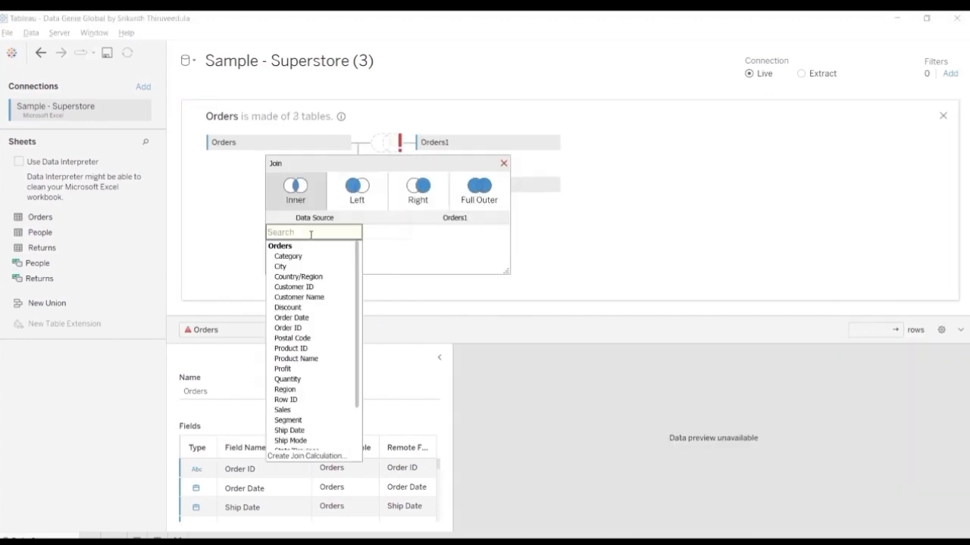
{"action": "type", "text": "id"}
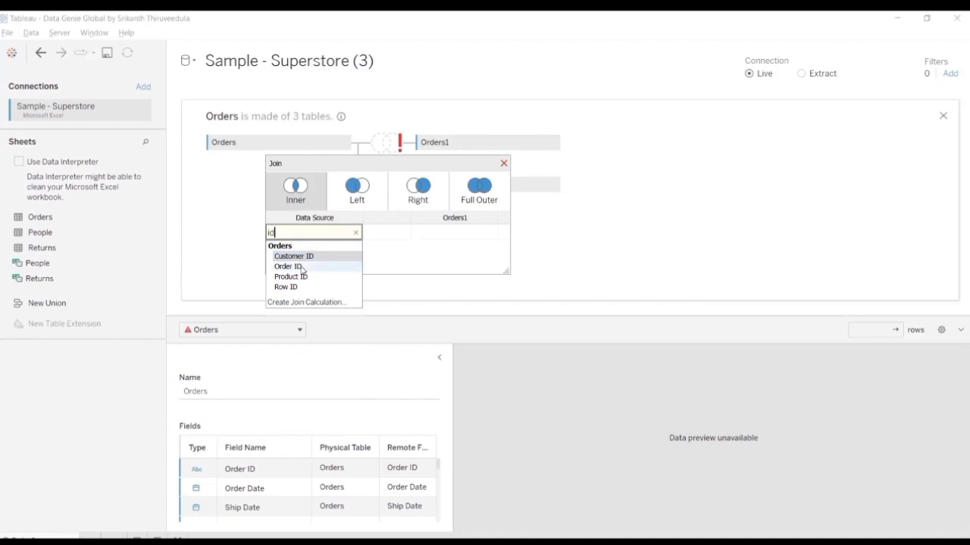
{"action": "left_click", "coordinate": [301, 267]}
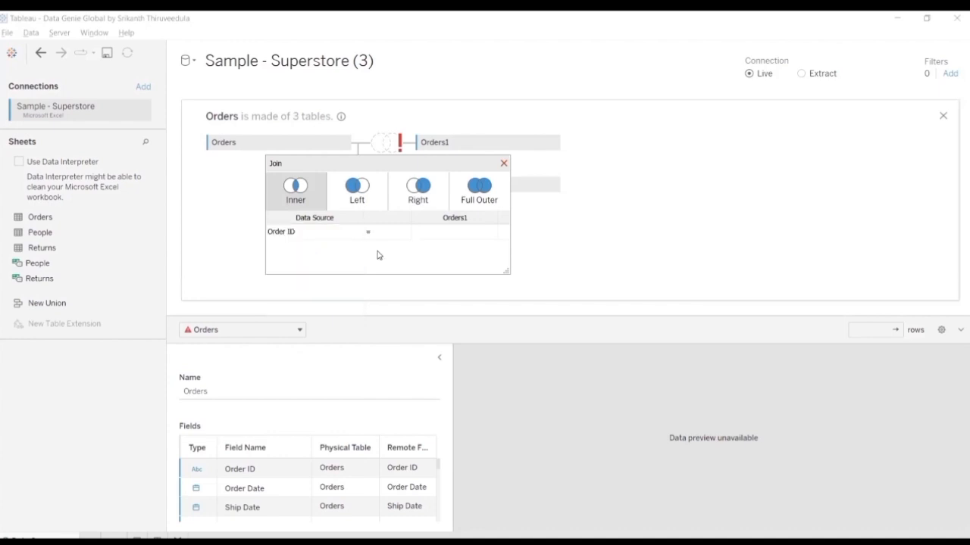
{"action": "left_click", "coordinate": [441, 237]}
{"action": "type", "text": "or"}
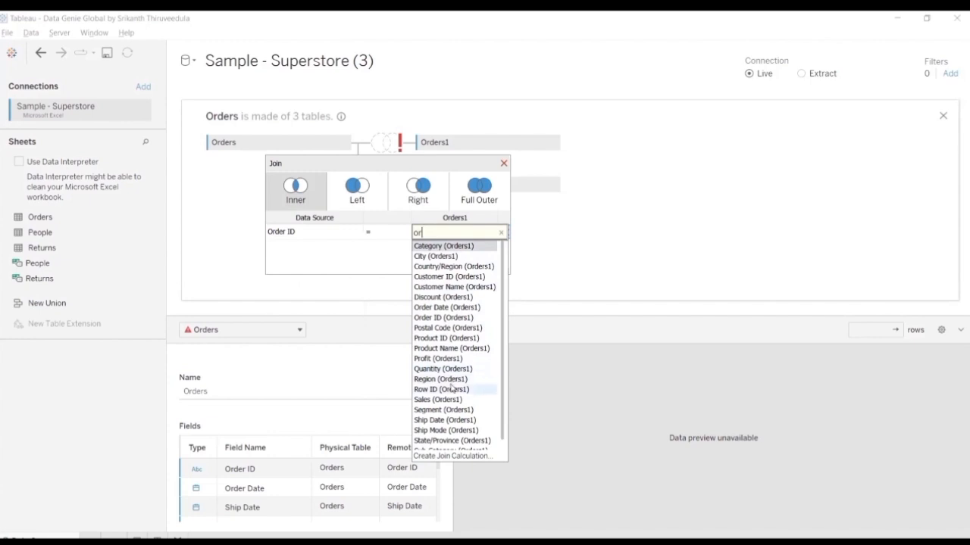
{"action": "type", "text": "der"}
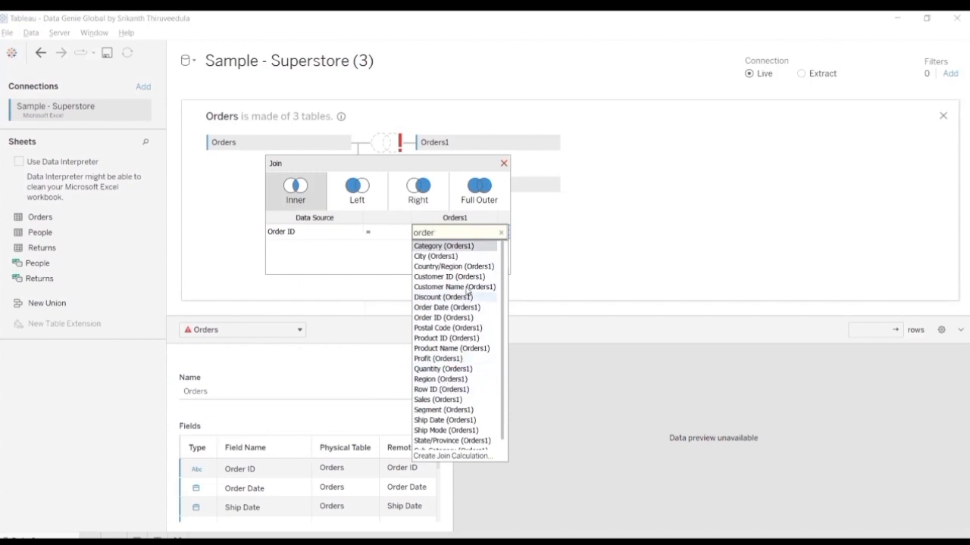
{"action": "scroll", "coordinate": [464, 307], "scroll_direction": "down", "scroll_amount": 1}
{"action": "scroll", "coordinate": [460, 311], "scroll_direction": "up", "scroll_amount": 1}
{"action": "left_click", "coordinate": [453, 319]}
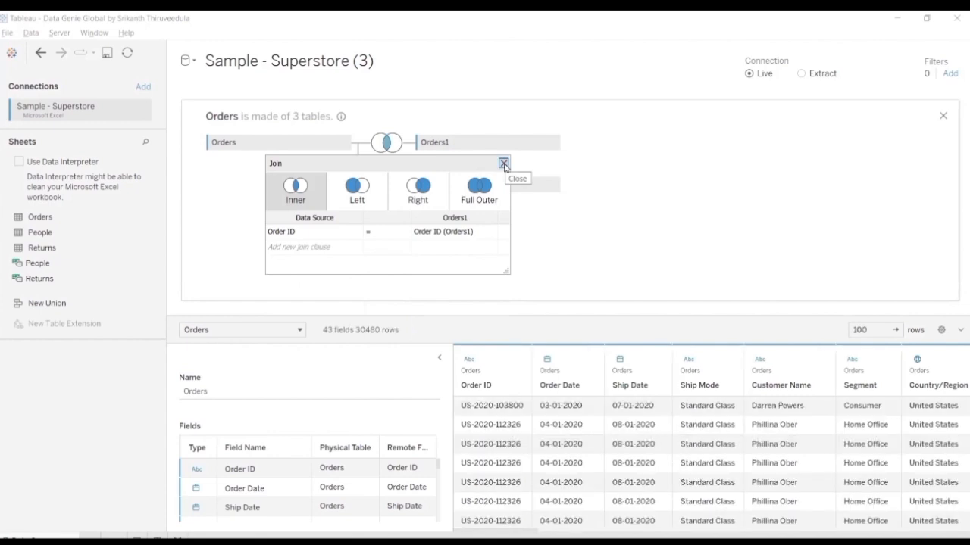
{"action": "left_click", "coordinate": [880, 164]}
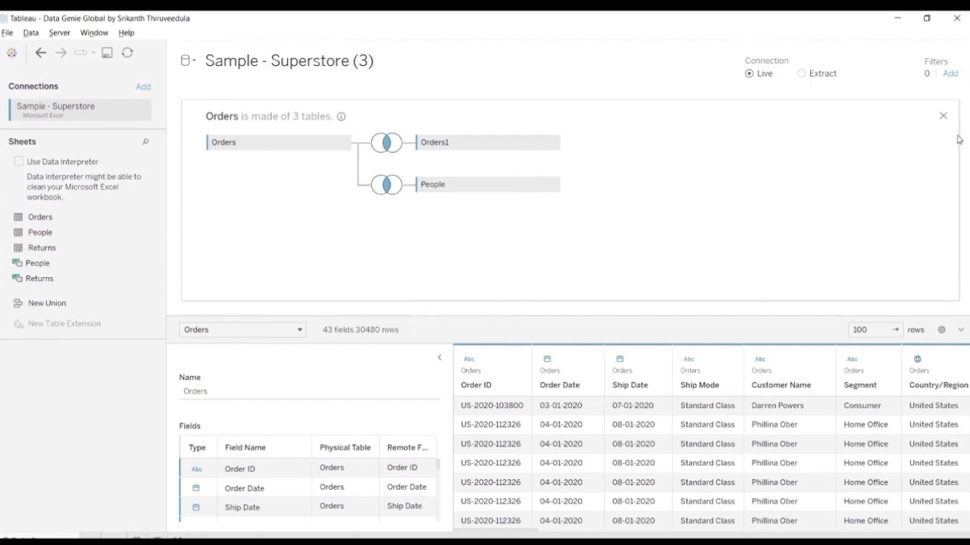
{"action": "left_click", "coordinate": [942, 118]}
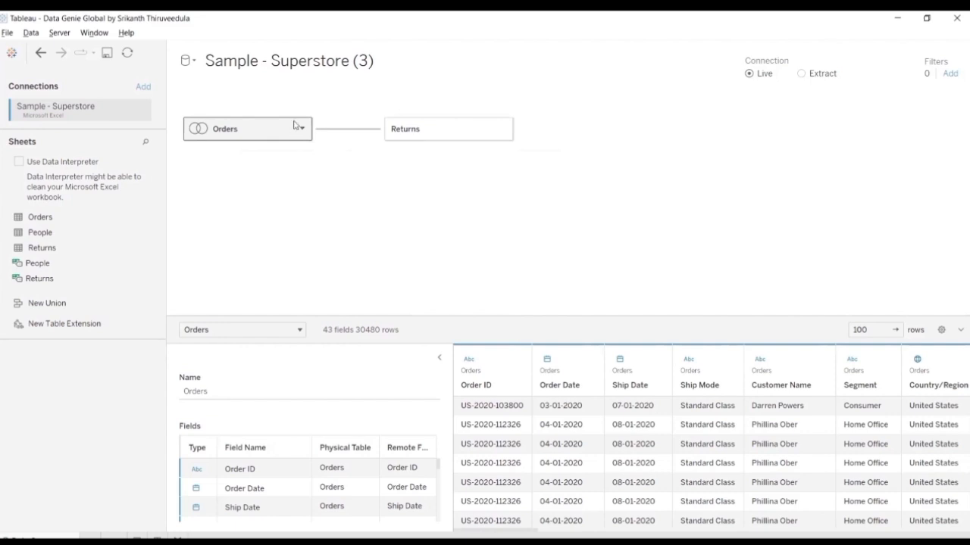
Step: Add the saved Sample - EU Superstore source to the workbook as a new data source
{"action": "left_click", "coordinate": [195, 62]}
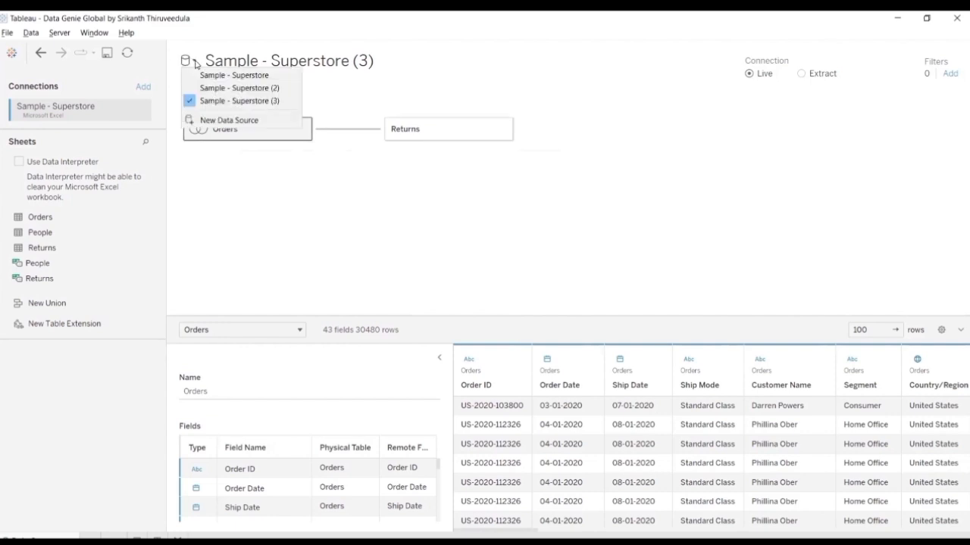
{"action": "left_click", "coordinate": [256, 120]}
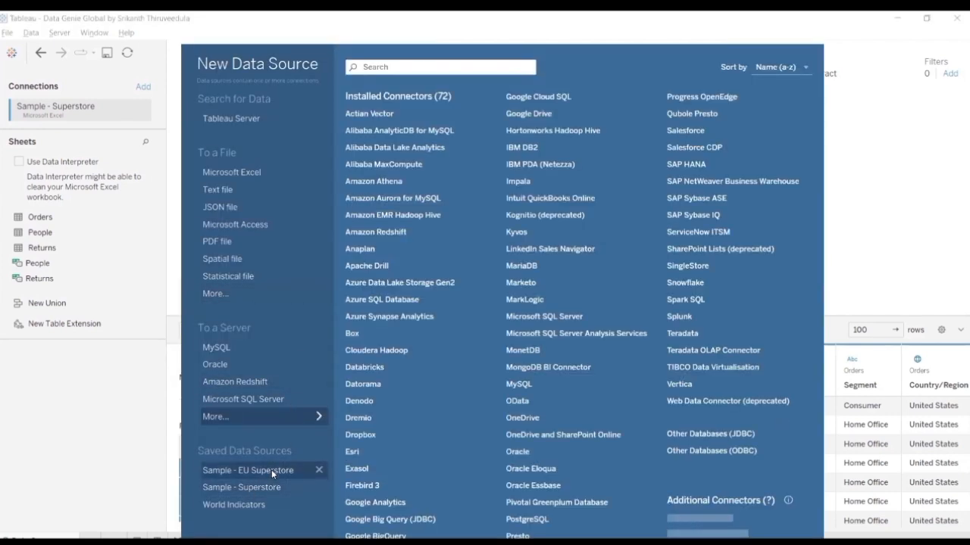
{"action": "key", "text": "Escape"}
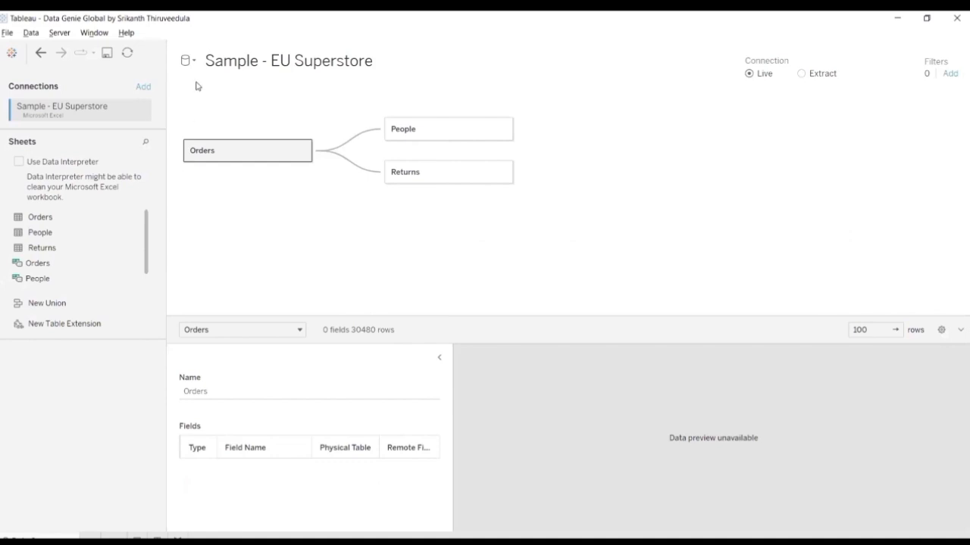
Step: Show the full list of data sources in the Intro worksheet, and return to the Data Source page for Sample - Superstore
{"action": "left_click", "coordinate": [191, 61]}
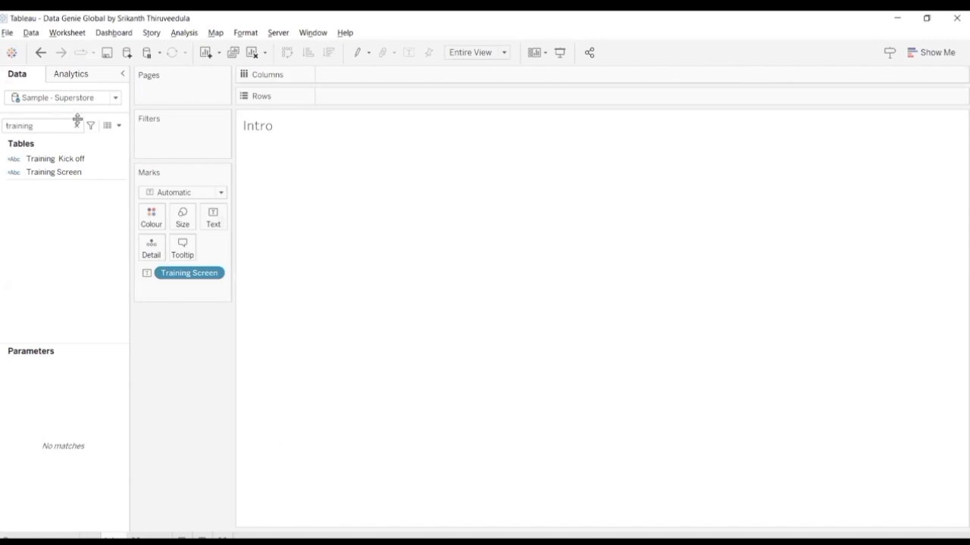
{"action": "left_click_drag", "start_coordinate": [78, 118], "coordinate": [72, 176]}
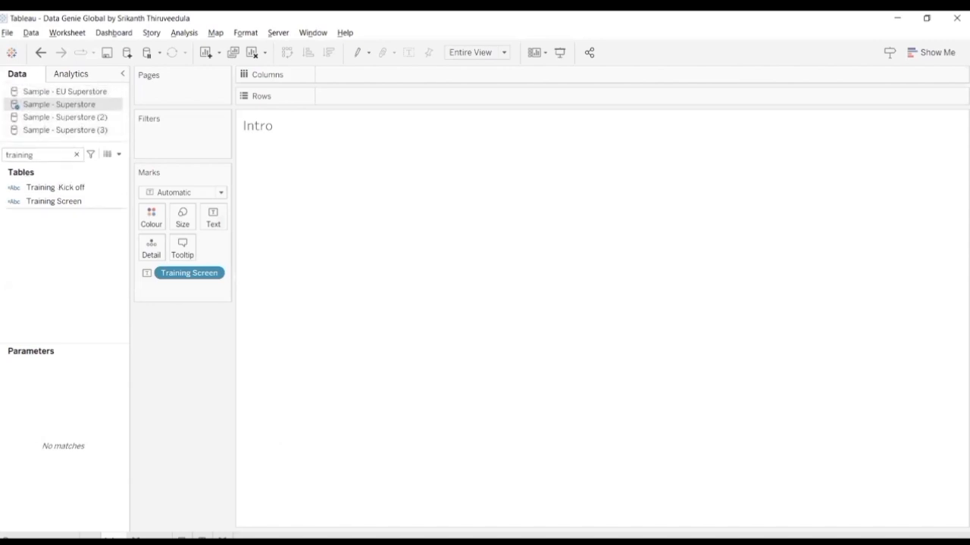
{"action": "left_click", "coordinate": [32, 539]}
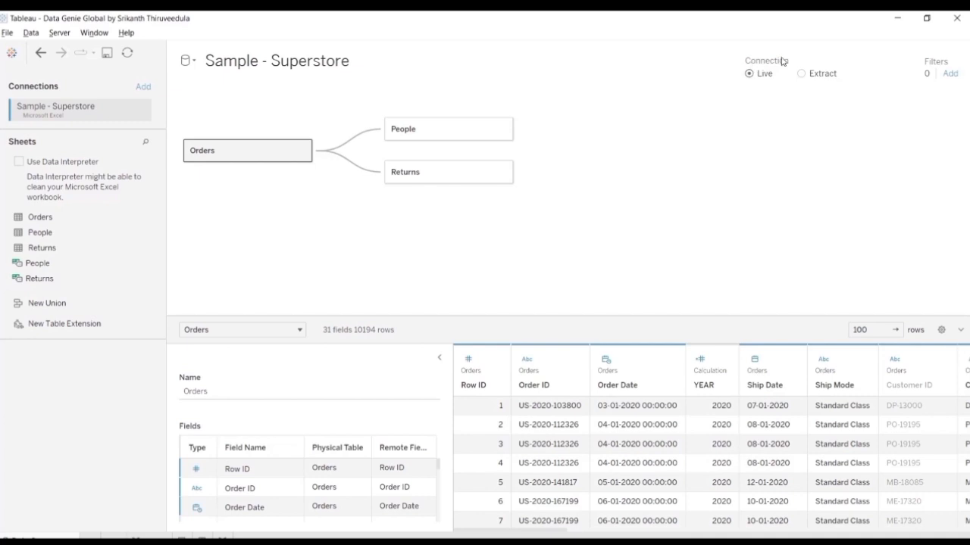
Step: Switch the Sample - Superstore connection to Extract and add an extract filter keeping Order Date years 2021 and 2022
{"action": "left_click", "coordinate": [802, 75]}
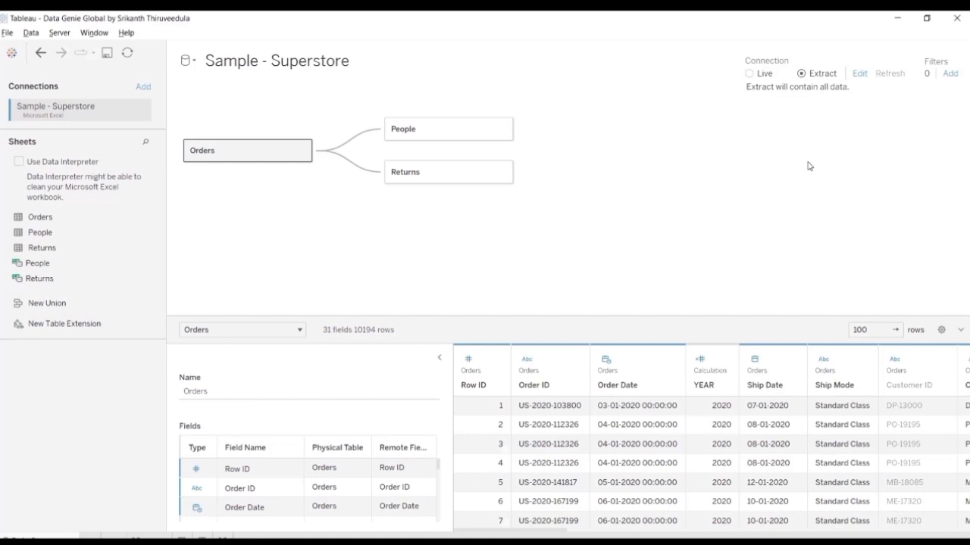
{"action": "left_click", "coordinate": [862, 75]}
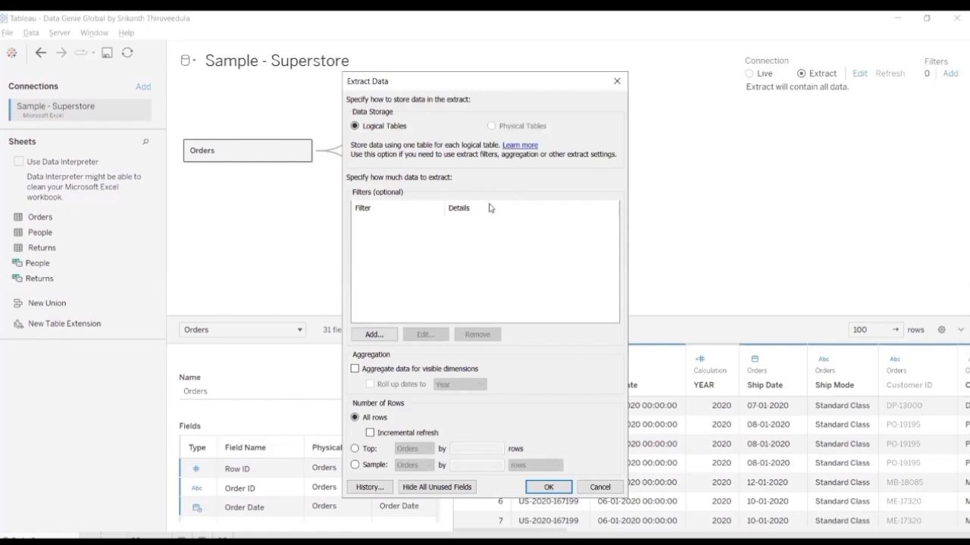
{"action": "left_click", "coordinate": [380, 335]}
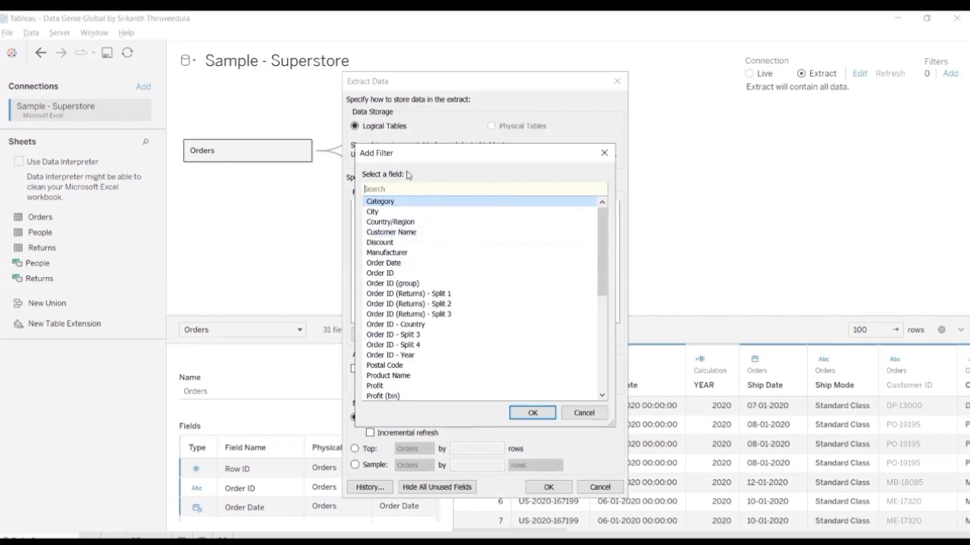
{"action": "left_click", "coordinate": [406, 264]}
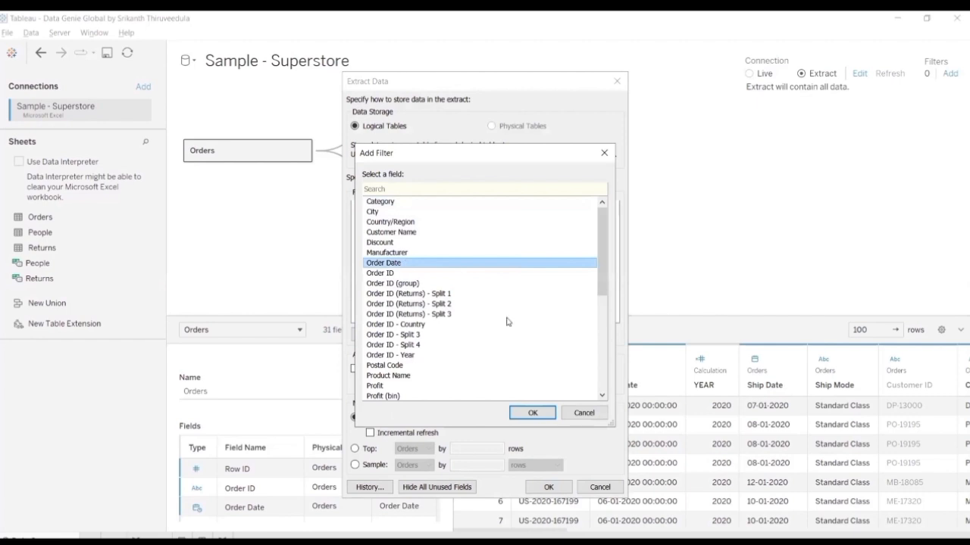
{"action": "left_click", "coordinate": [532, 413]}
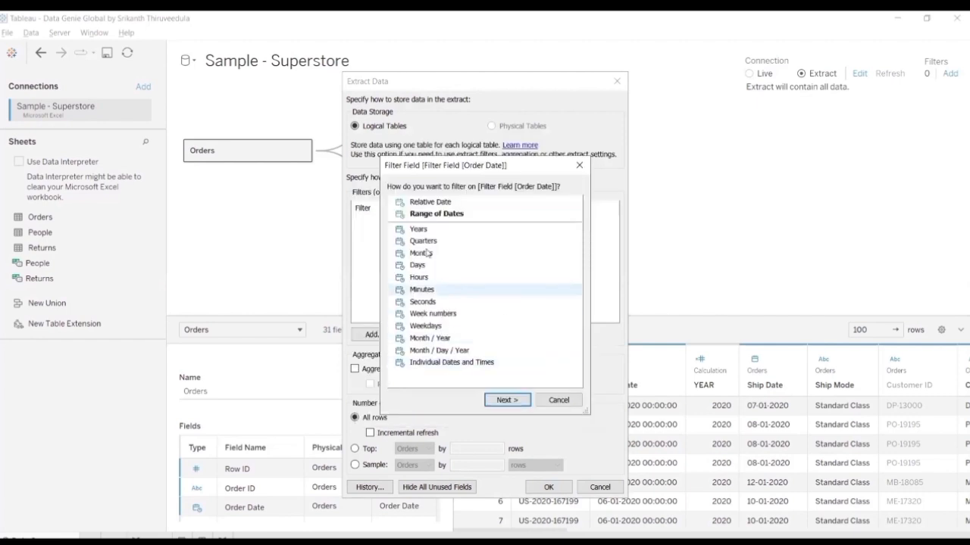
{"action": "left_click", "coordinate": [415, 230]}
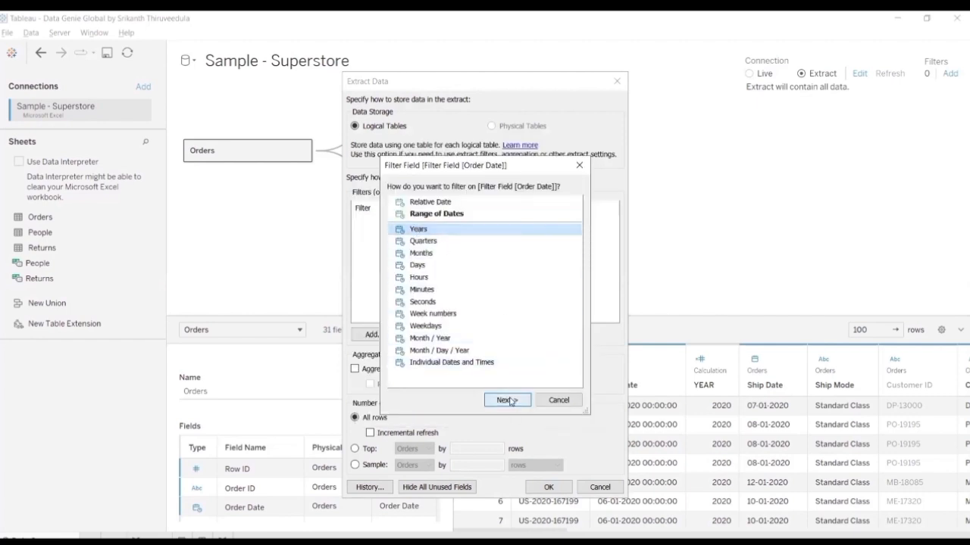
{"action": "key", "text": "Escape"}
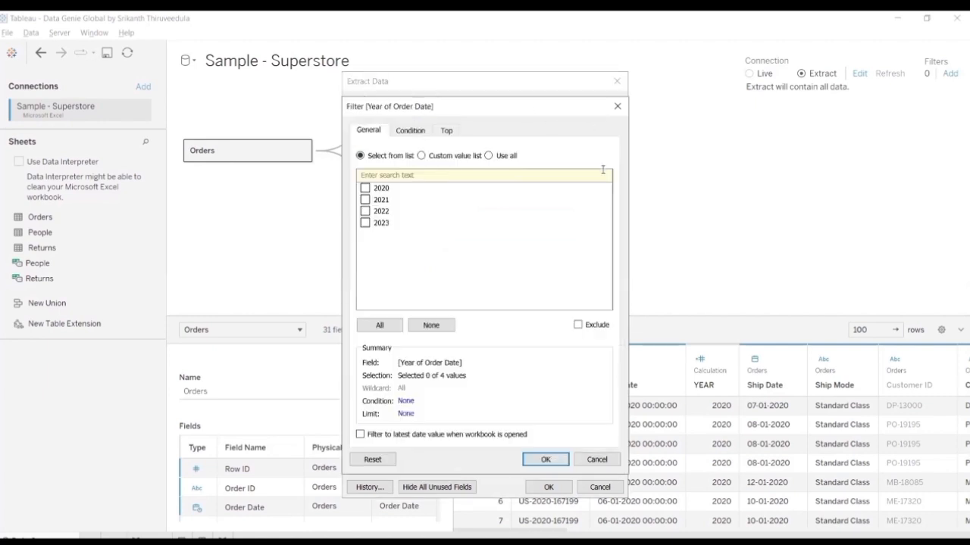
{"action": "left_click_drag", "start_coordinate": [561, 107], "coordinate": [776, 99]}
{"action": "left_click", "coordinate": [580, 192]}
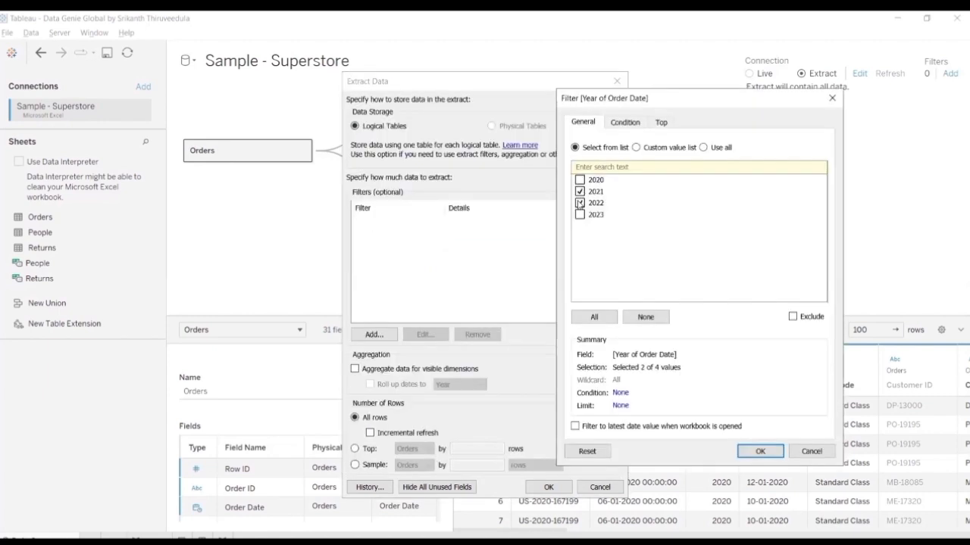
{"action": "left_click", "coordinate": [761, 452]}
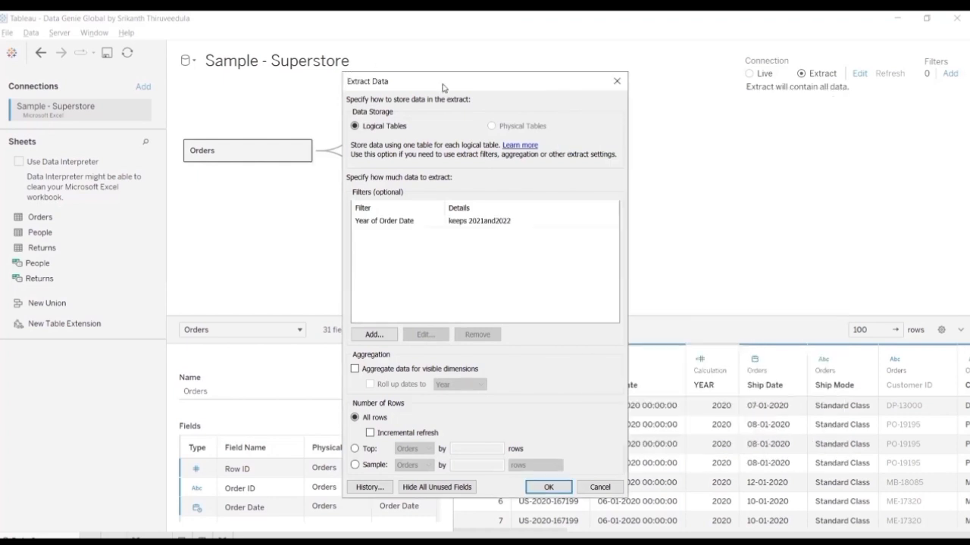
Step: Enable incremental refresh for the extract's Orders table, identifying new rows by the Order Date column
{"action": "left_click_drag", "start_coordinate": [442, 84], "coordinate": [414, 24]}
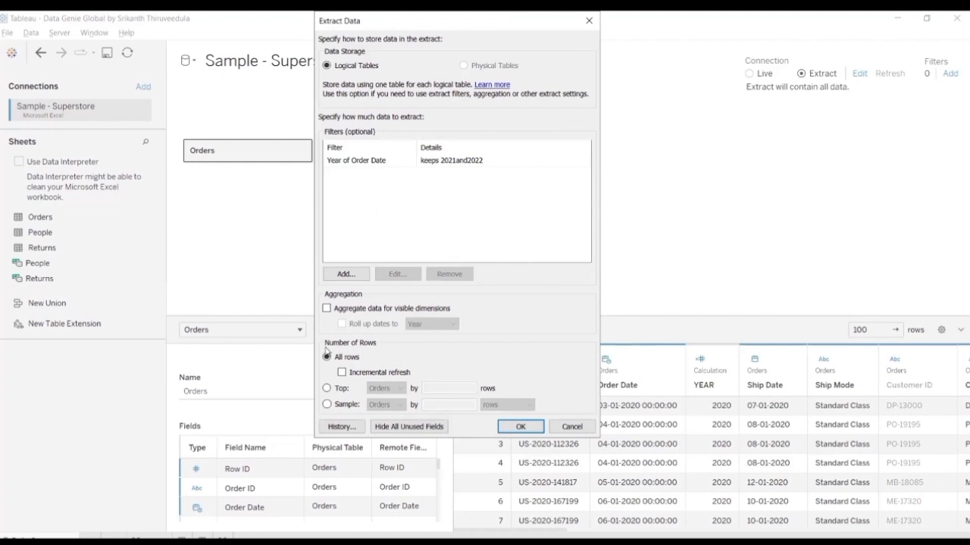
{"action": "left_click", "coordinate": [343, 372]}
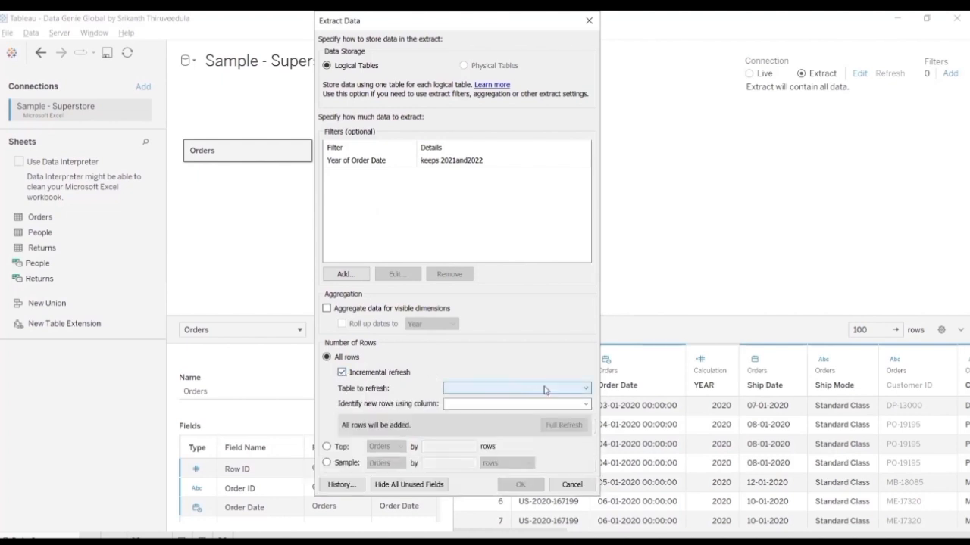
{"action": "left_click", "coordinate": [550, 389]}
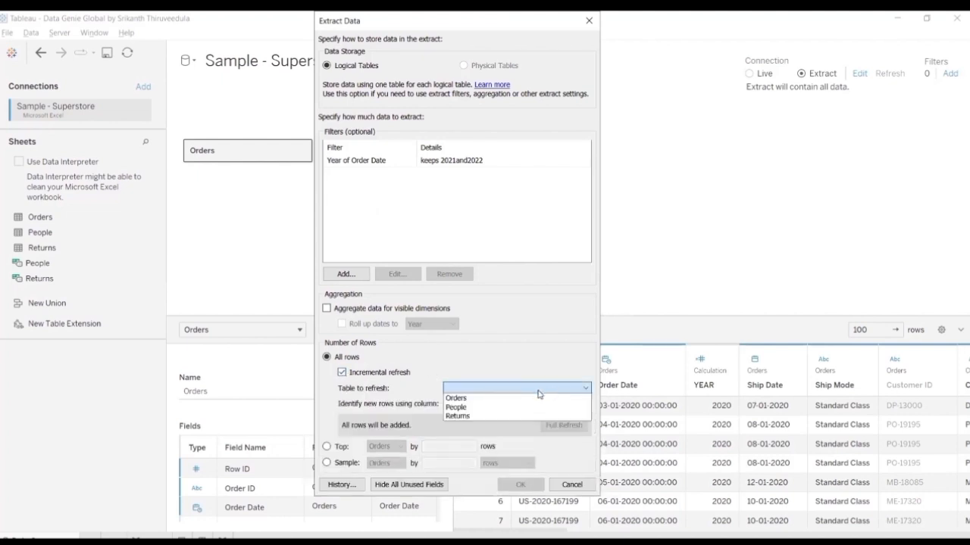
{"action": "left_click", "coordinate": [500, 399]}
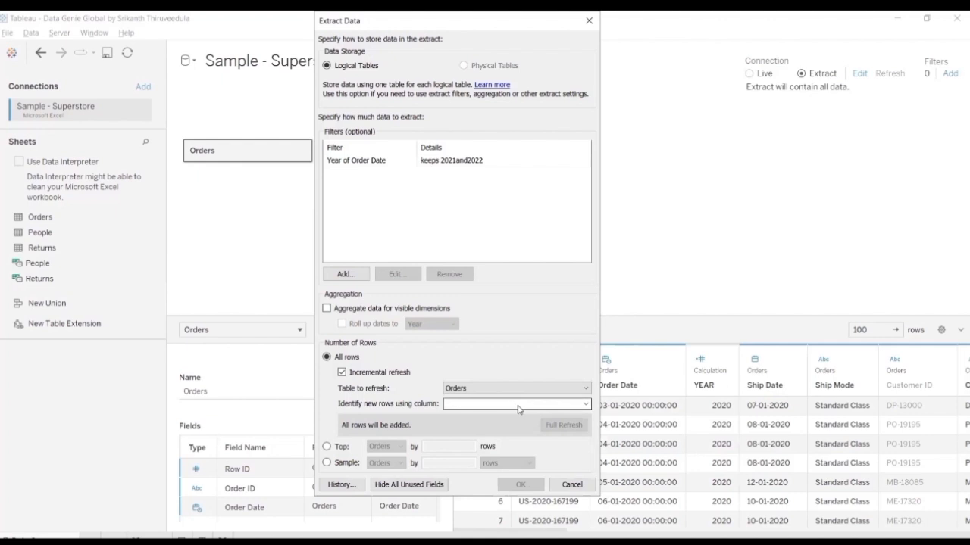
{"action": "left_click", "coordinate": [519, 407]}
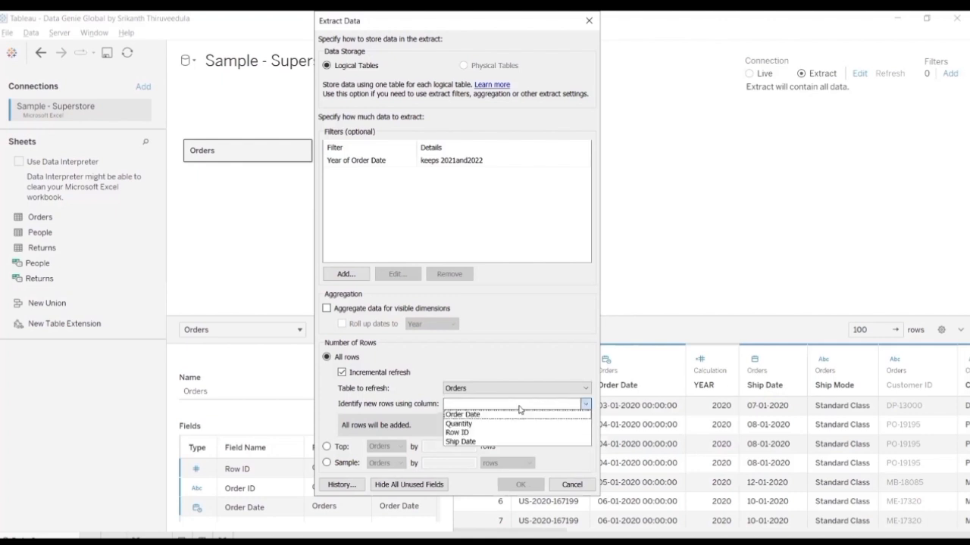
{"action": "left_click", "coordinate": [477, 416]}
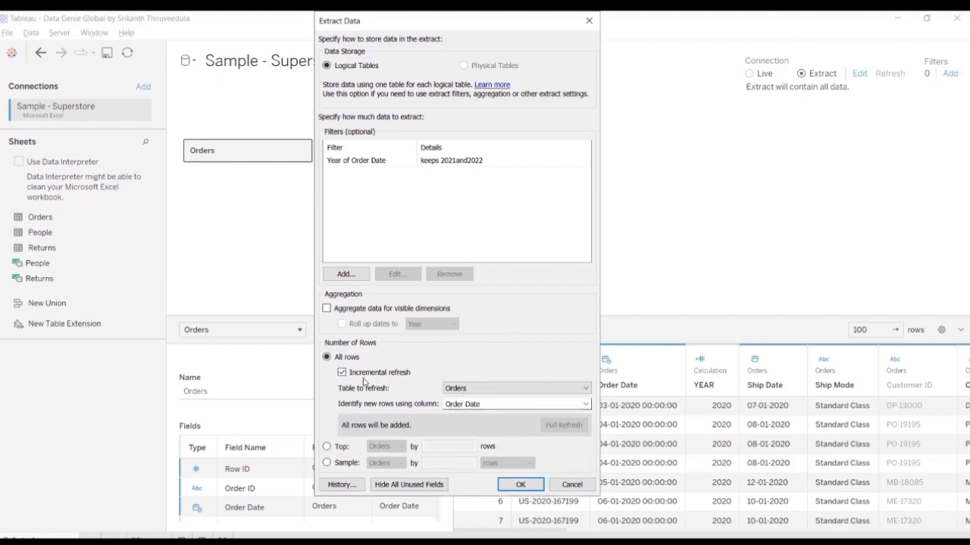
Step: Review the incremental refresh option and its list of tables to refresh, and turn incremental refresh off
{"action": "left_click", "coordinate": [341, 373]}
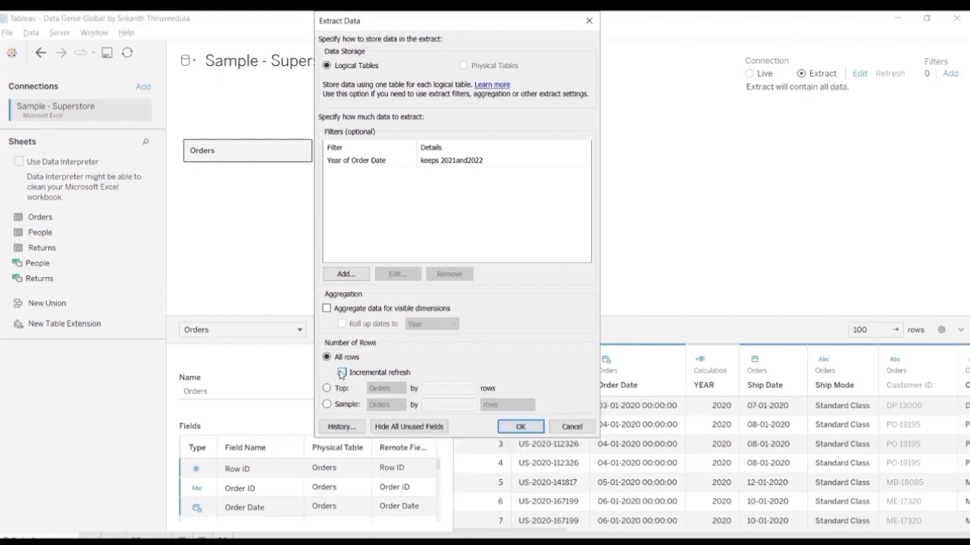
{"action": "left_click", "coordinate": [341, 374]}
{"action": "left_click", "coordinate": [501, 388]}
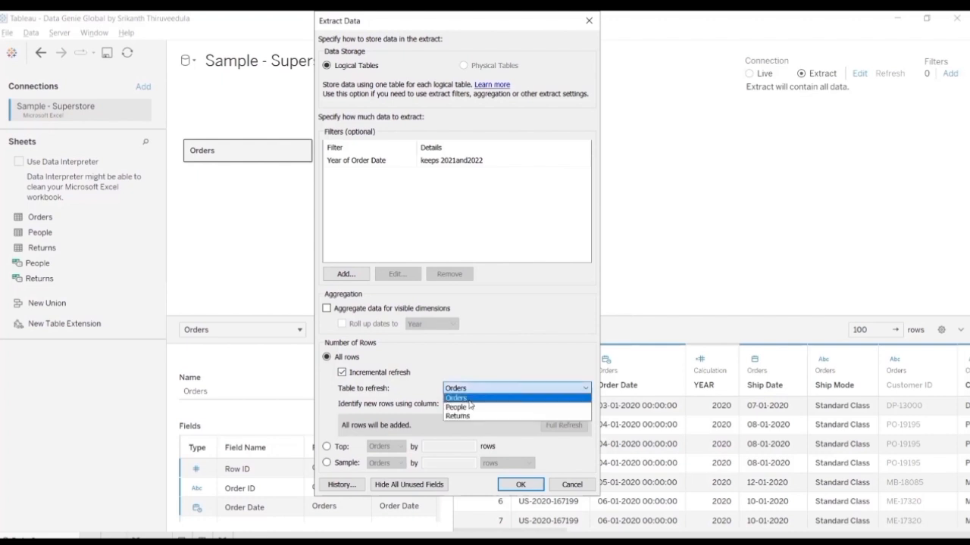
{"action": "left_click", "coordinate": [342, 377]}
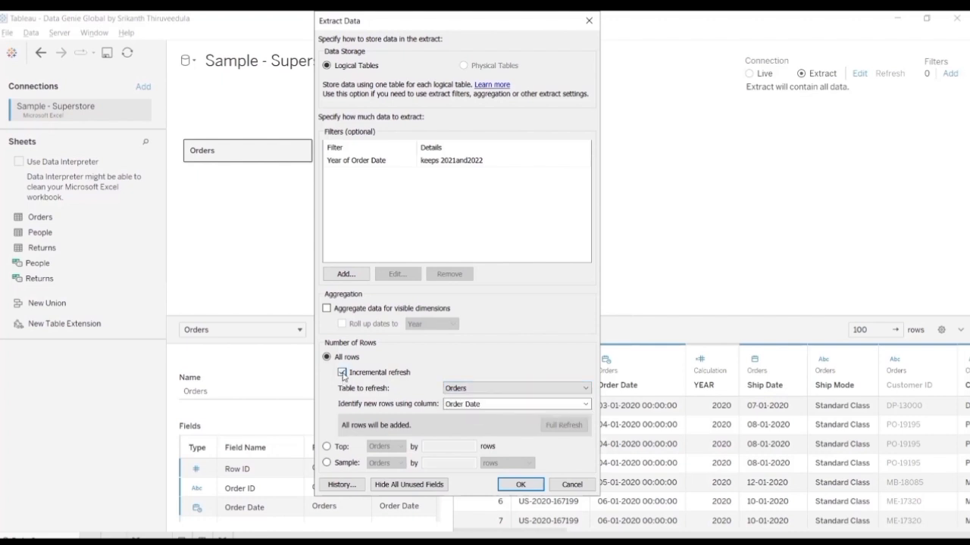
{"action": "left_click", "coordinate": [342, 373]}
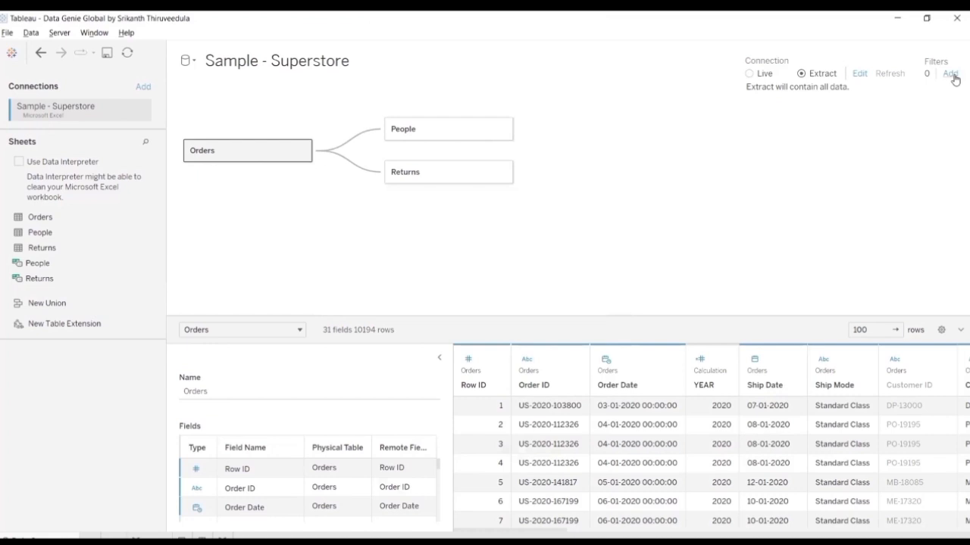
Step: Add a data source filter on Region that keeps only Central and East
{"action": "left_click", "coordinate": [952, 75]}
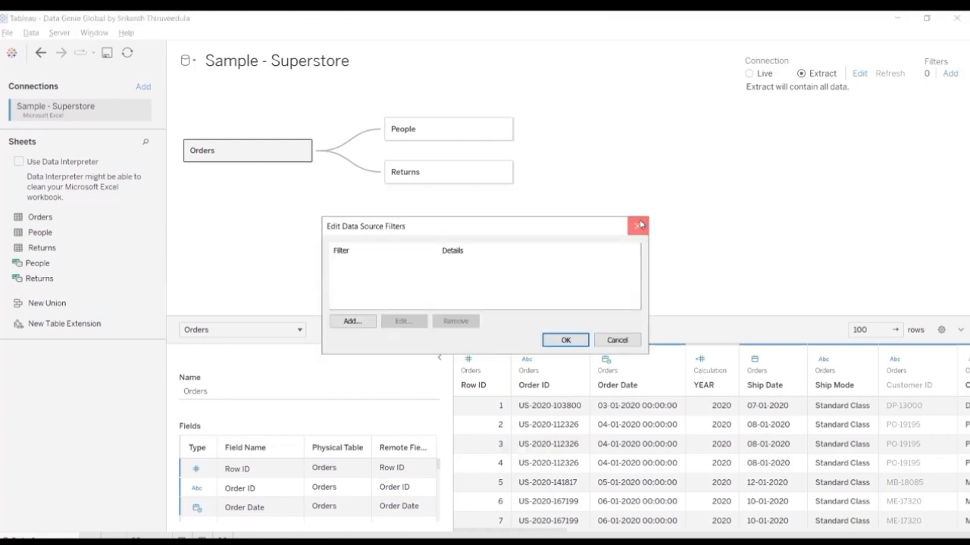
{"action": "left_click", "coordinate": [638, 225]}
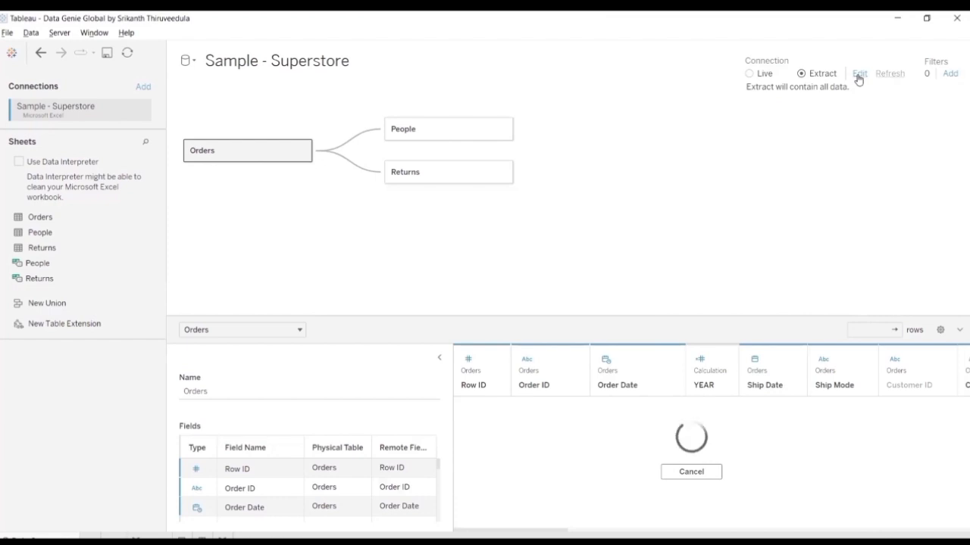
{"action": "left_click", "coordinate": [950, 74]}
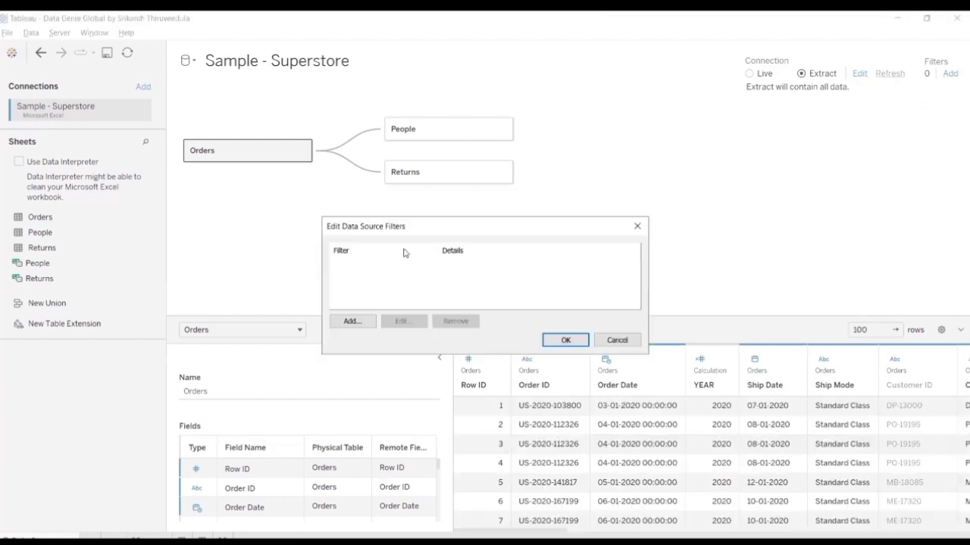
{"action": "left_click", "coordinate": [362, 320]}
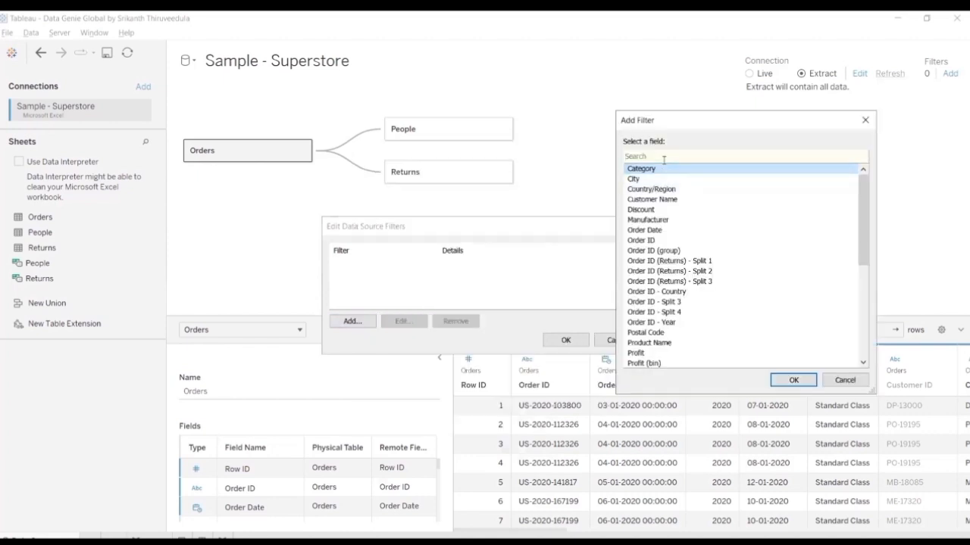
{"action": "left_click", "coordinate": [698, 190]}
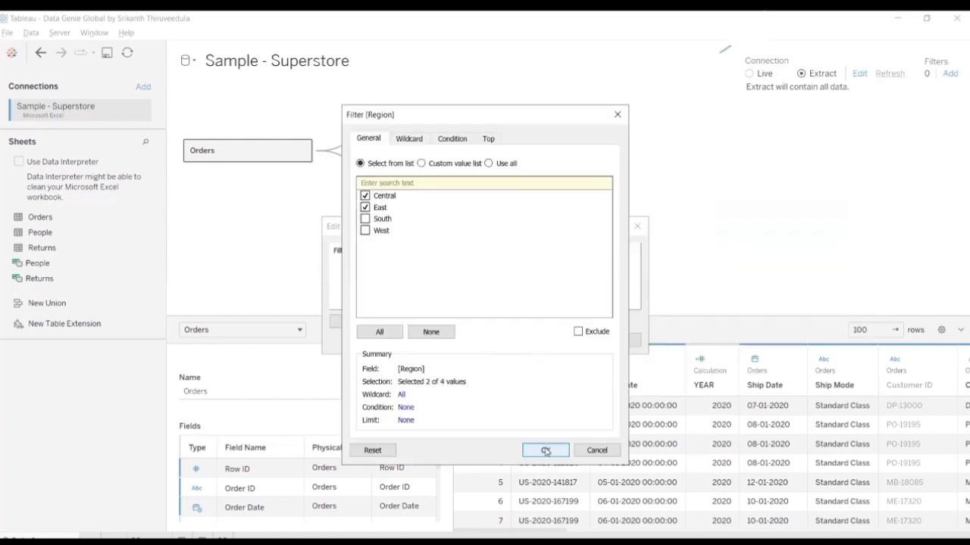
{"action": "left_click", "coordinate": [545, 451]}
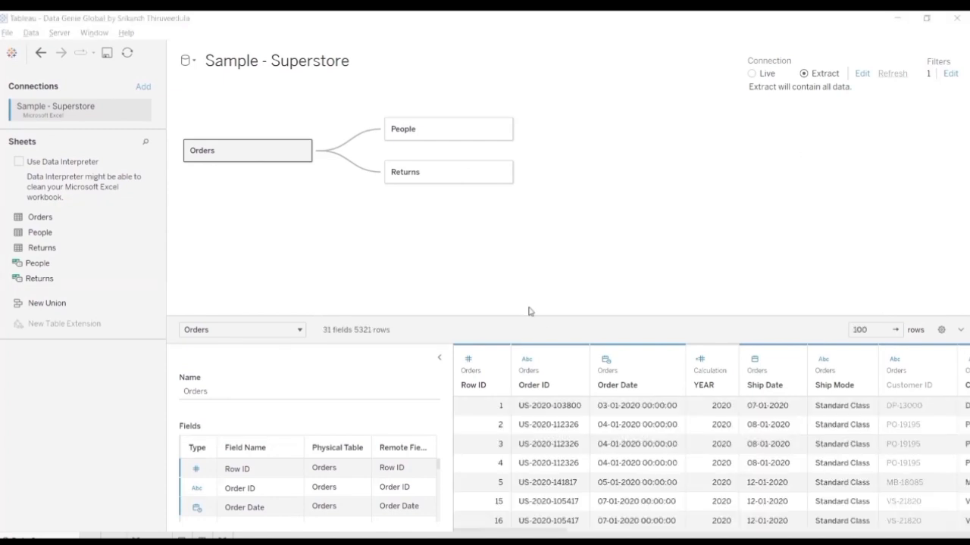
Step: Enlarge the data preview below the canvas and view its list of logical tables and relationships
{"action": "left_click_drag", "start_coordinate": [544, 319], "coordinate": [554, 210]}
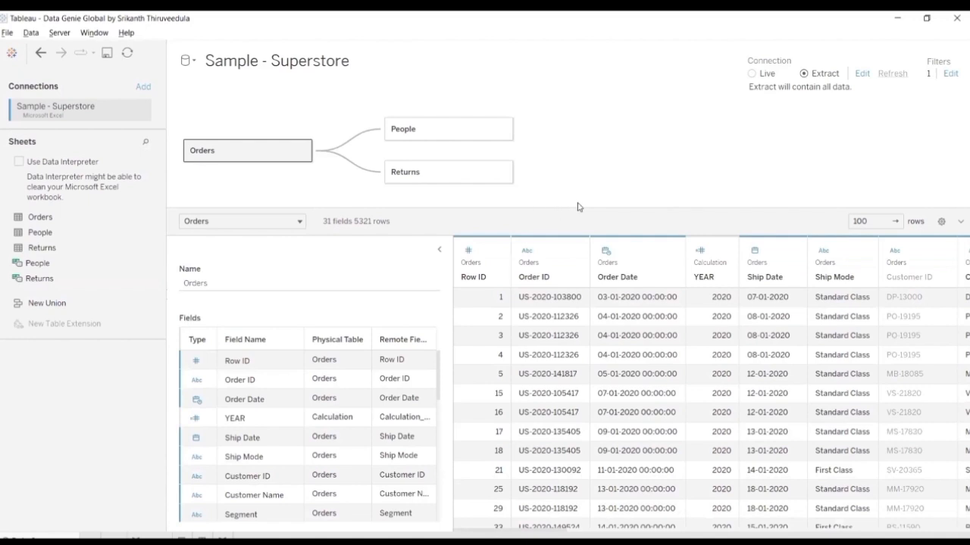
{"action": "left_click_drag", "start_coordinate": [589, 209], "coordinate": [592, 177]}
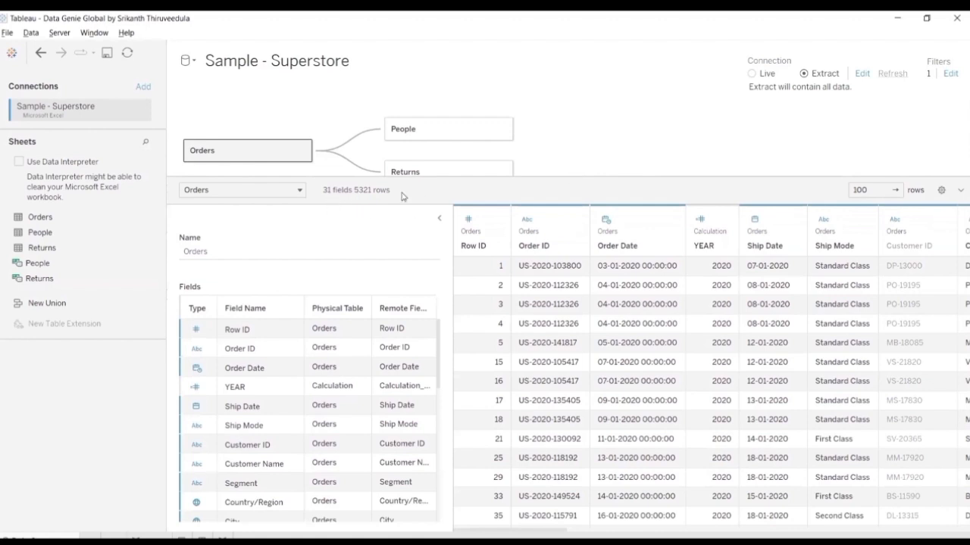
{"action": "left_click", "coordinate": [300, 190]}
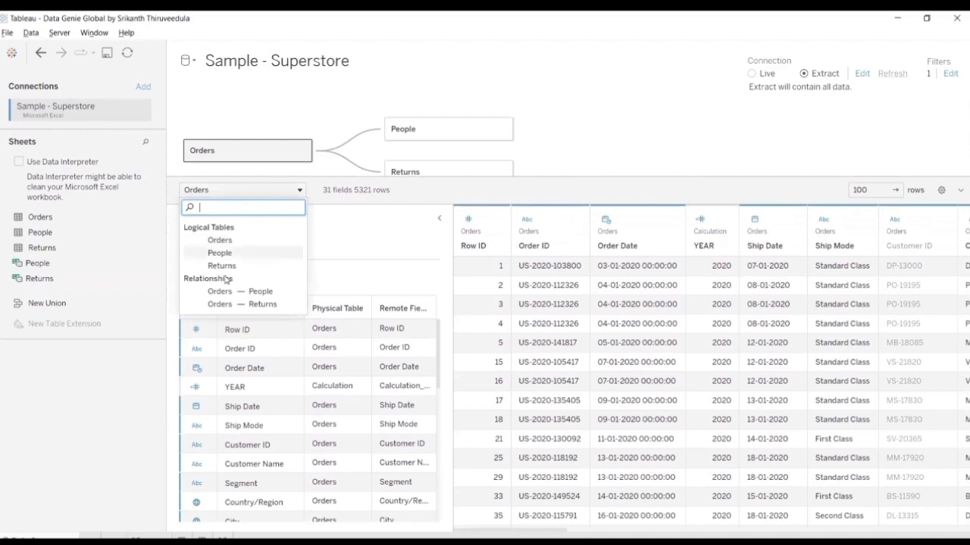
{"action": "left_click", "coordinate": [610, 141]}
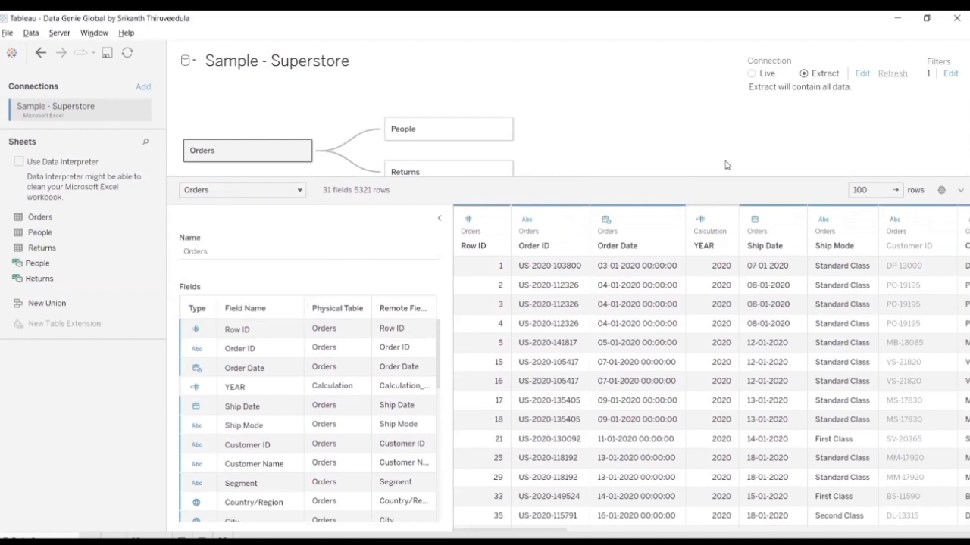
Step: View the preview's display and field sorting options, and collapse and re-expand the preview pane
{"action": "left_click", "coordinate": [940, 191]}
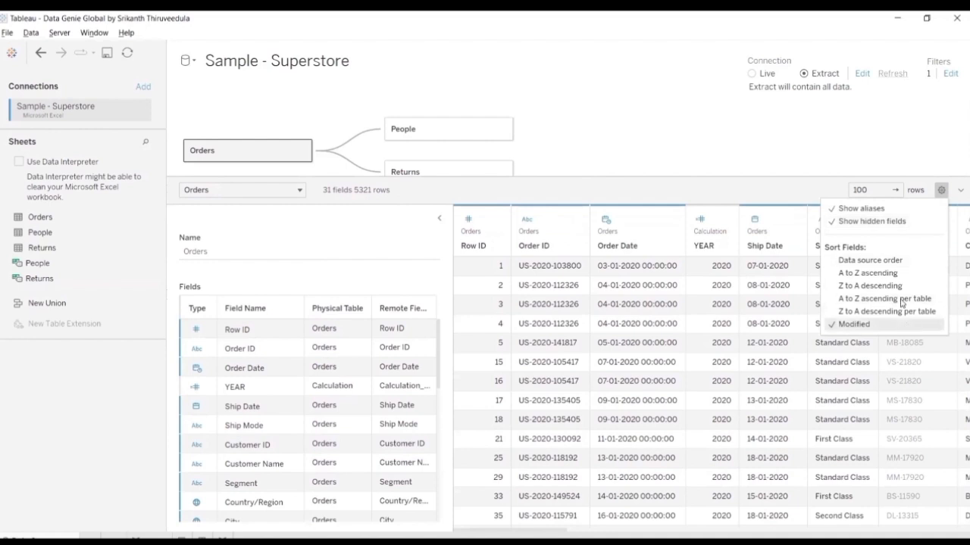
{"action": "left_click", "coordinate": [958, 194]}
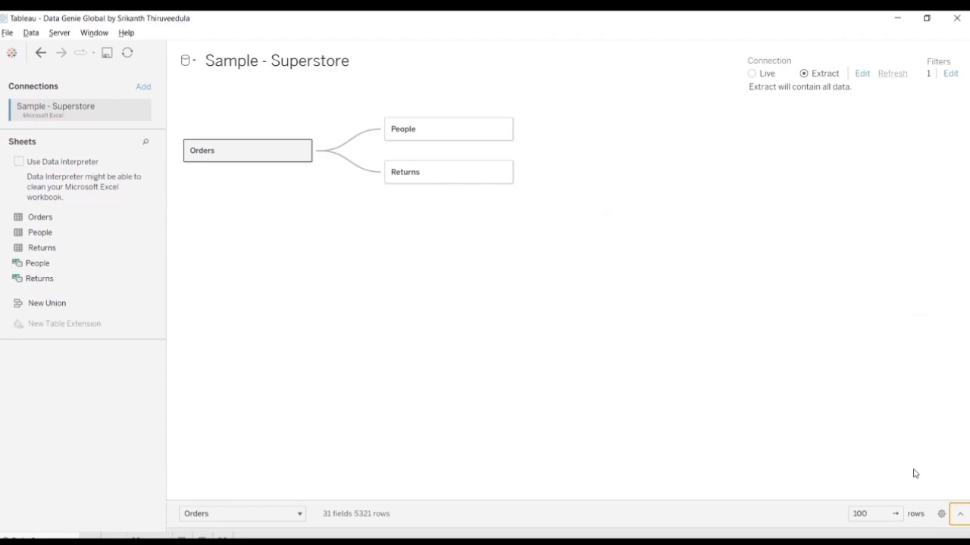
{"action": "left_click", "coordinate": [959, 516]}
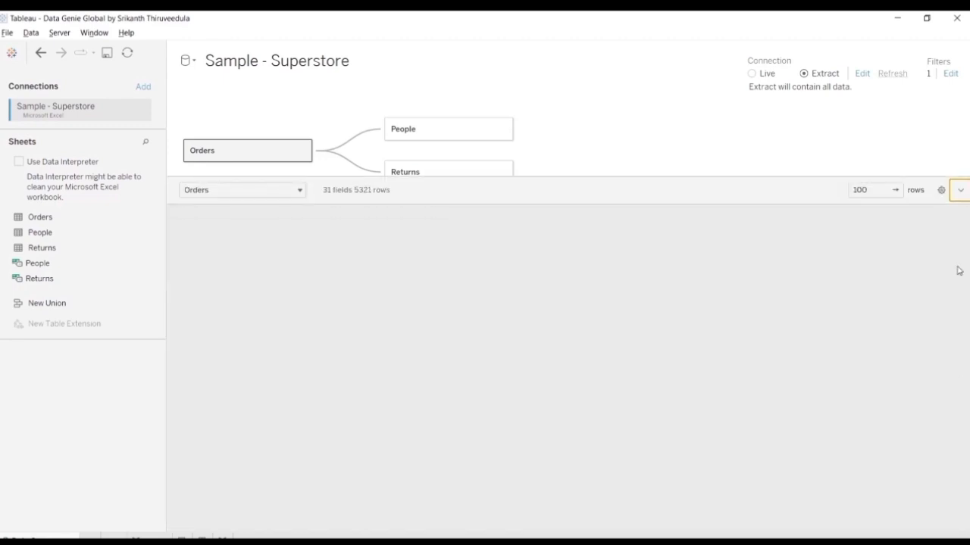
{"action": "left_click", "coordinate": [959, 192]}
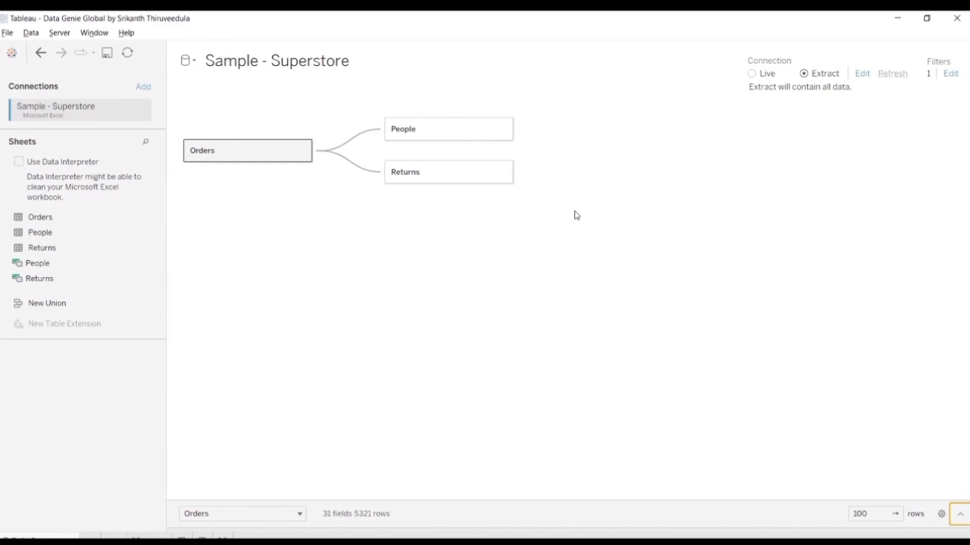
{"action": "left_click", "coordinate": [959, 518]}
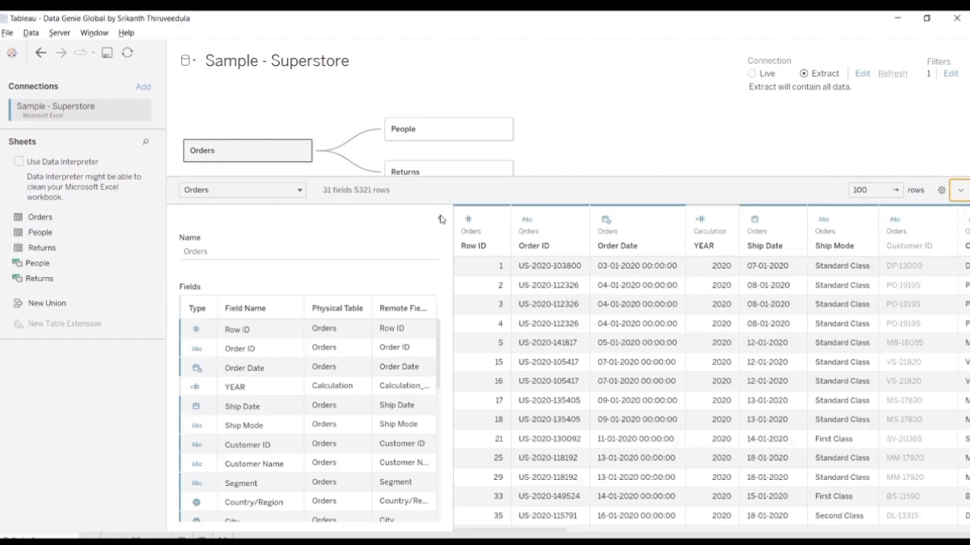
Step: Widen the table details to review the Orders fields' physical tables and remote field names, and collapse the details
{"action": "left_click", "coordinate": [442, 219]}
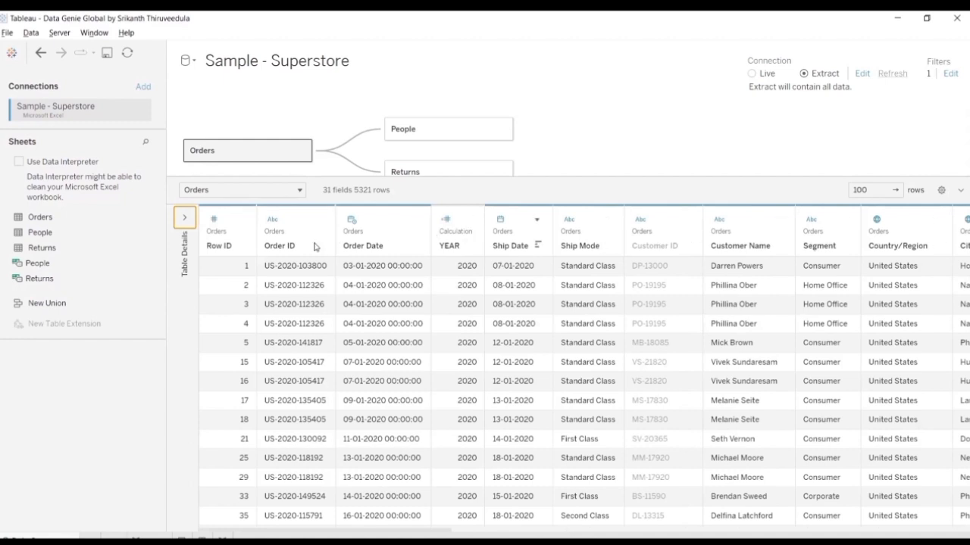
{"action": "left_click", "coordinate": [185, 219]}
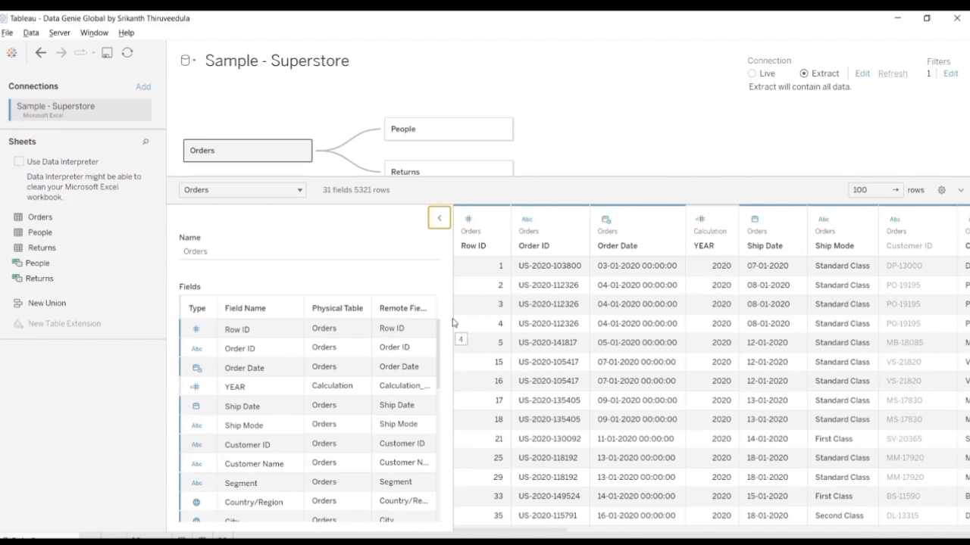
{"action": "left_click_drag", "start_coordinate": [450, 315], "coordinate": [569, 313]}
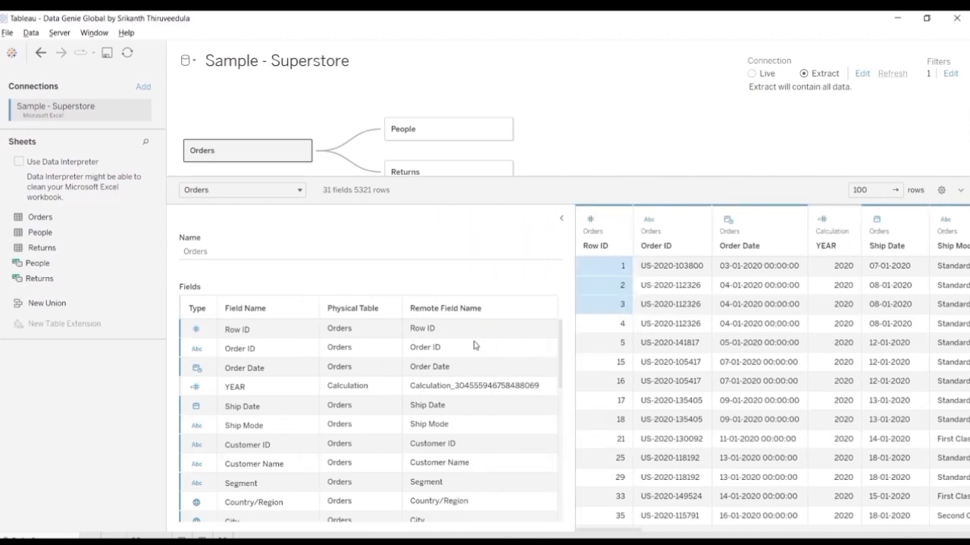
{"action": "scroll", "coordinate": [534, 385], "scroll_direction": "down", "scroll_amount": 2}
{"action": "left_click", "coordinate": [561, 218]}
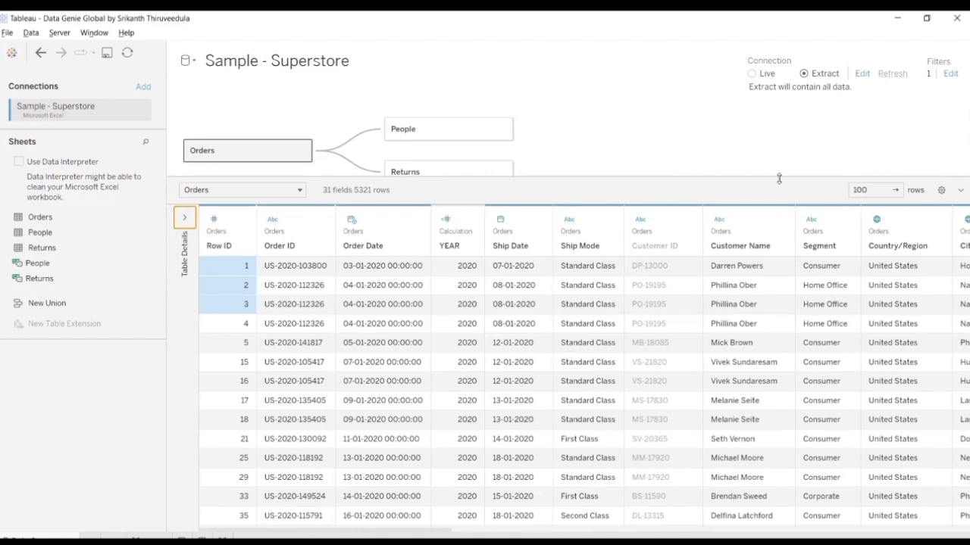
Step: View the data type options for Row ID, and change the Order Date column's data type to Date
{"action": "left_click", "coordinate": [215, 221]}
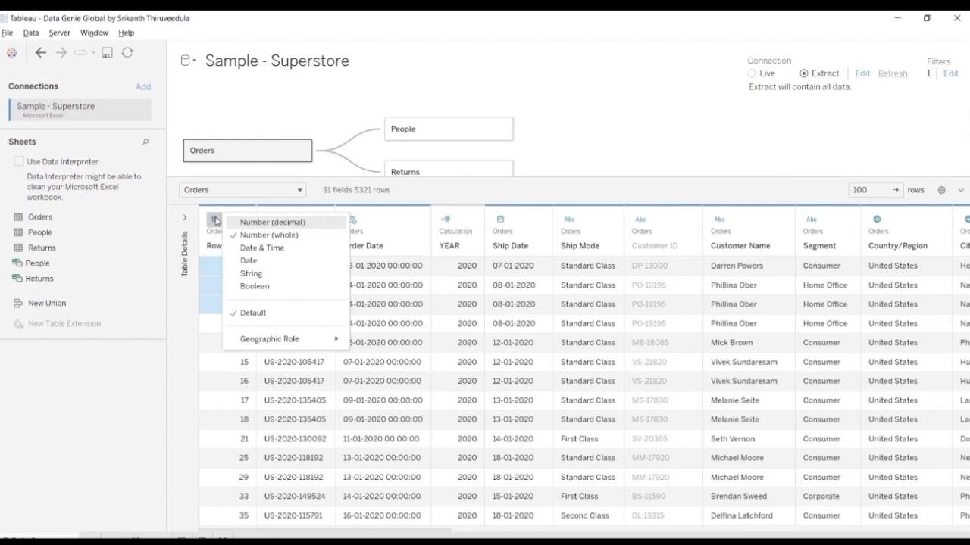
{"action": "left_click", "coordinate": [564, 156]}
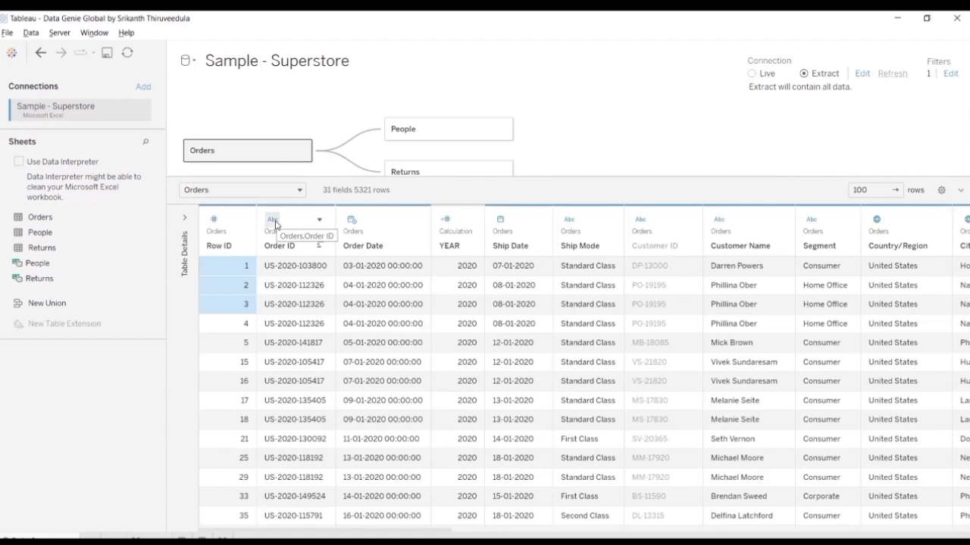
{"action": "left_click", "coordinate": [350, 221]}
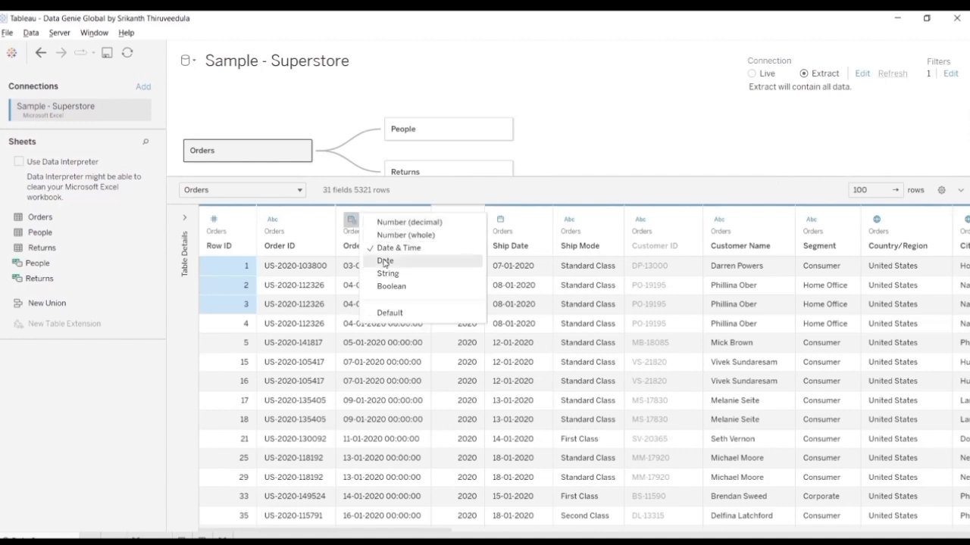
{"action": "left_click", "coordinate": [385, 262]}
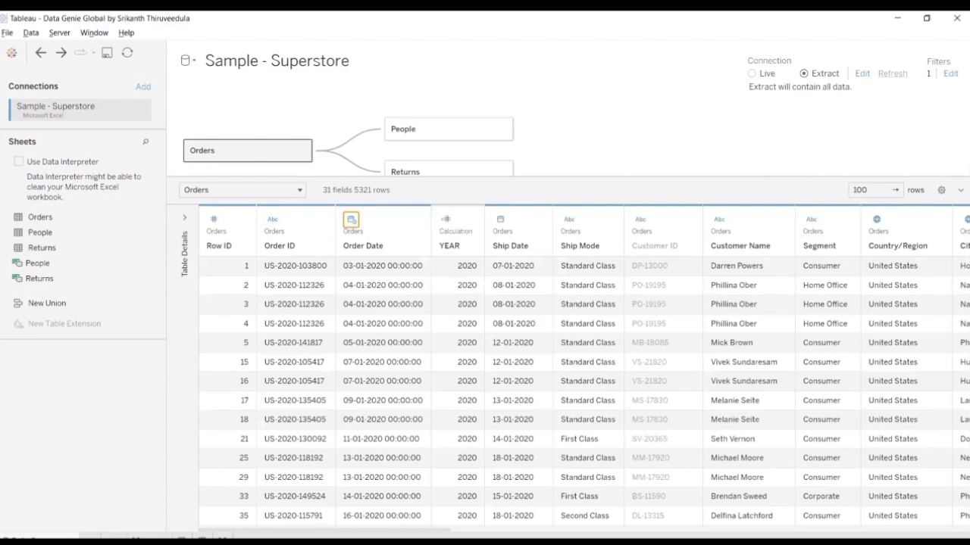
Step: Examine the remaining Orders columns in the preview, from geographic and product fields through measures, groups, bins and calculations
{"action": "scroll", "coordinate": [583, 368], "scroll_direction": "right", "scroll_amount": 10}
{"action": "scroll", "coordinate": [583, 368], "scroll_direction": "right", "scroll_amount": 15}
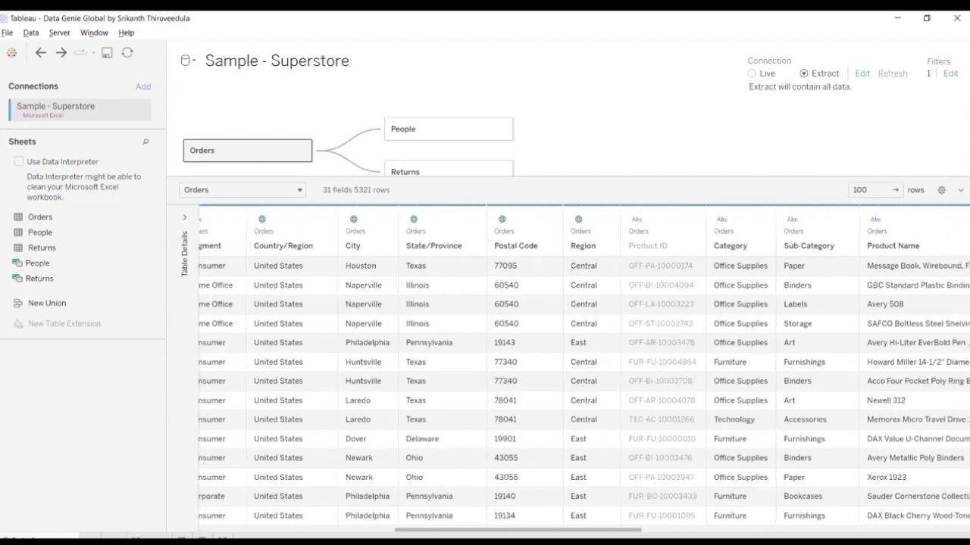
{"action": "scroll", "coordinate": [803, 519], "scroll_direction": "right", "scroll_amount": 8}
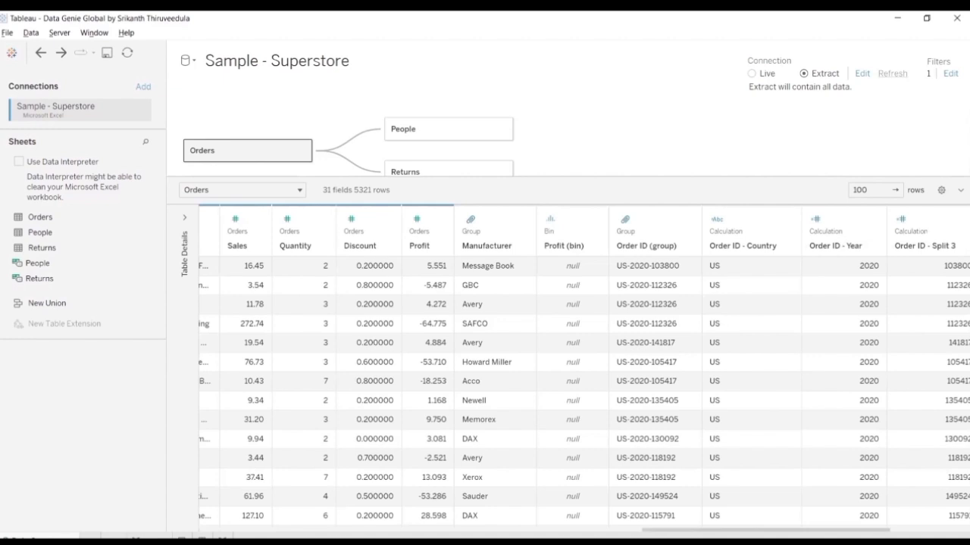
Step: Examine the last Orders columns in the preview, from Order ID - Split 4 through Row ID (bin) and Profit Bin
{"action": "scroll", "coordinate": [682, 296], "scroll_direction": "right", "scroll_amount": 4}
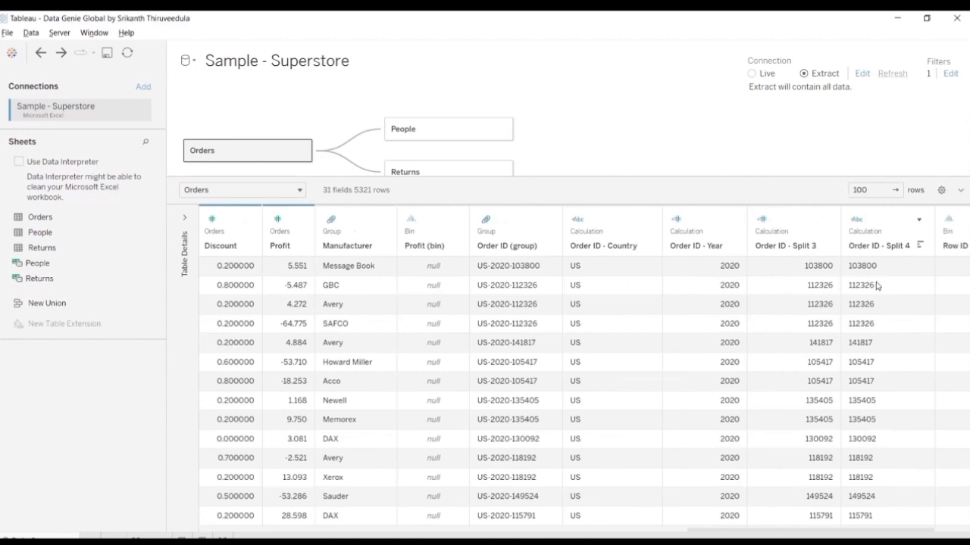
{"action": "scroll", "coordinate": [779, 328], "scroll_direction": "right", "scroll_amount": 3}
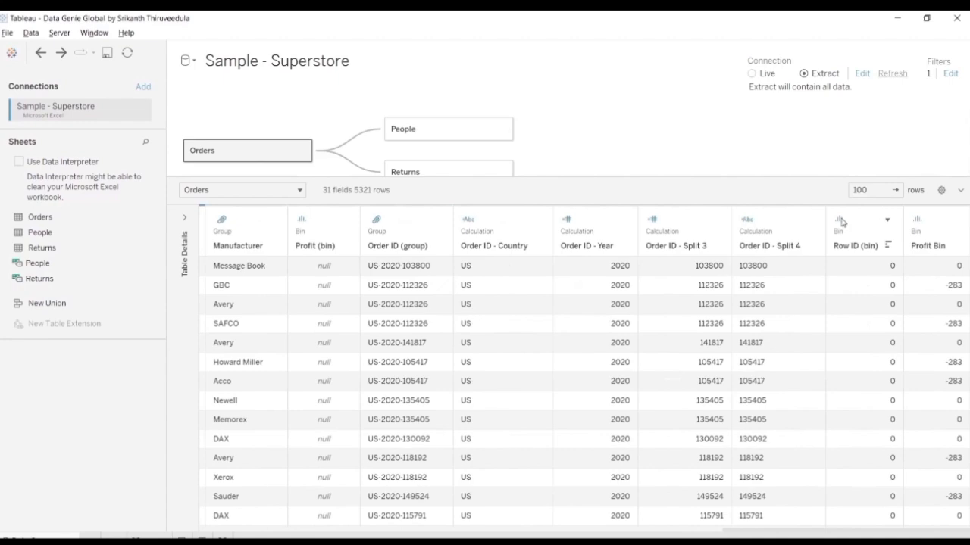
{"action": "scroll", "coordinate": [421, 520], "scroll_direction": "left", "scroll_amount": 15}
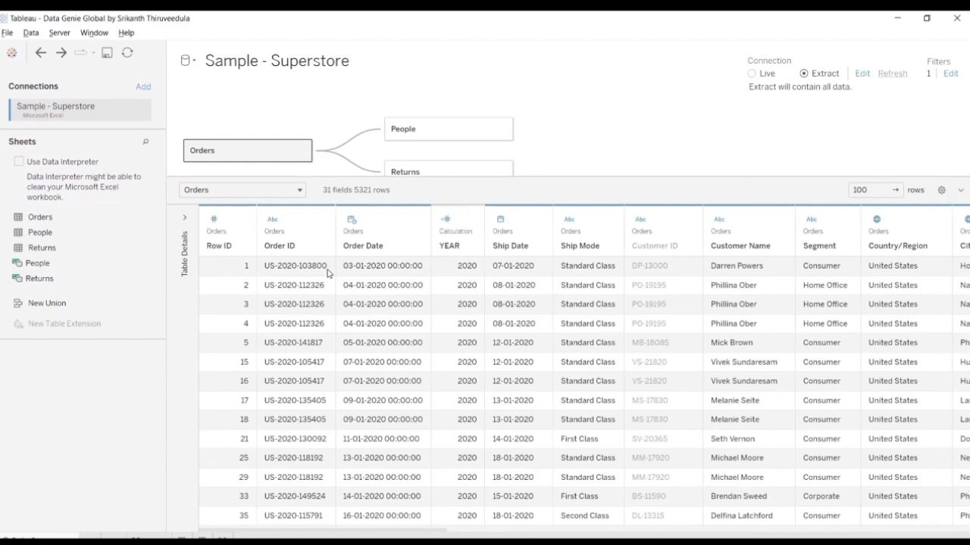
Step: Change the Row ID column's data type to Date and look through the converted values in the preview
{"action": "left_click", "coordinate": [215, 221]}
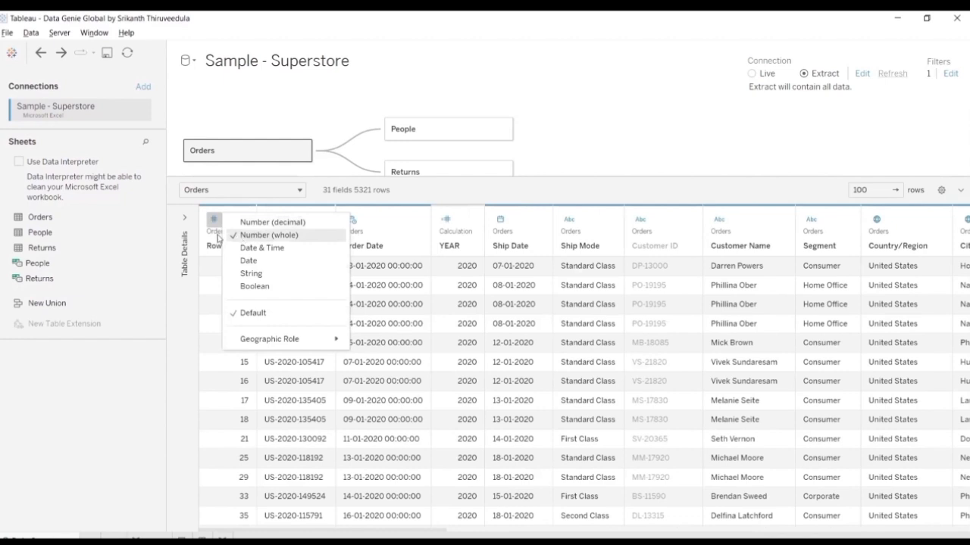
{"action": "left_click", "coordinate": [264, 261]}
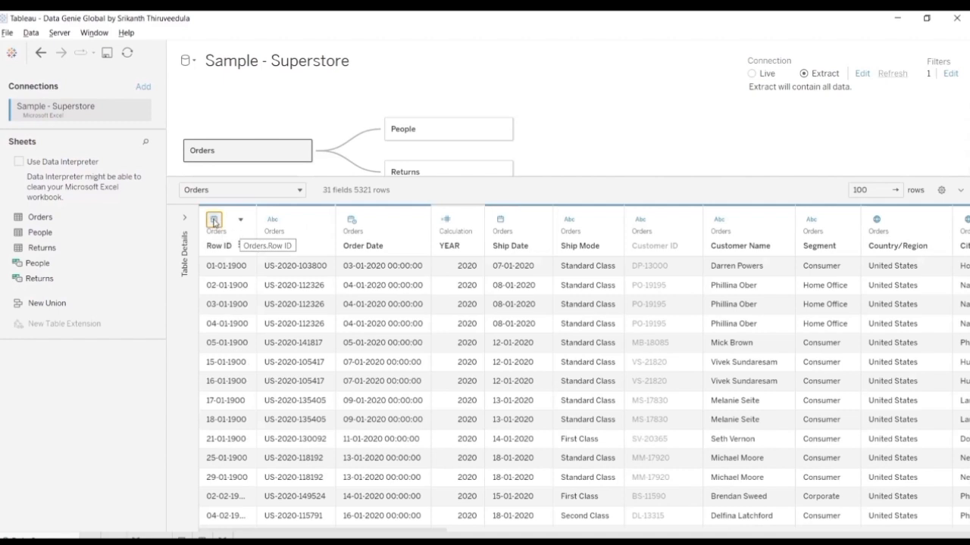
{"action": "left_click", "coordinate": [214, 222]}
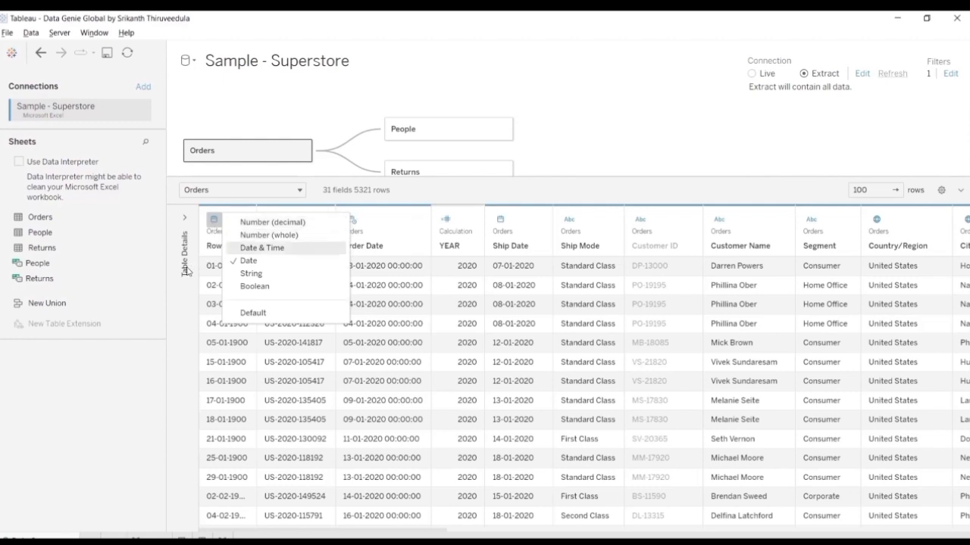
{"action": "left_click", "coordinate": [193, 365]}
{"action": "scroll", "coordinate": [229, 286], "scroll_direction": "down", "scroll_amount": 4}
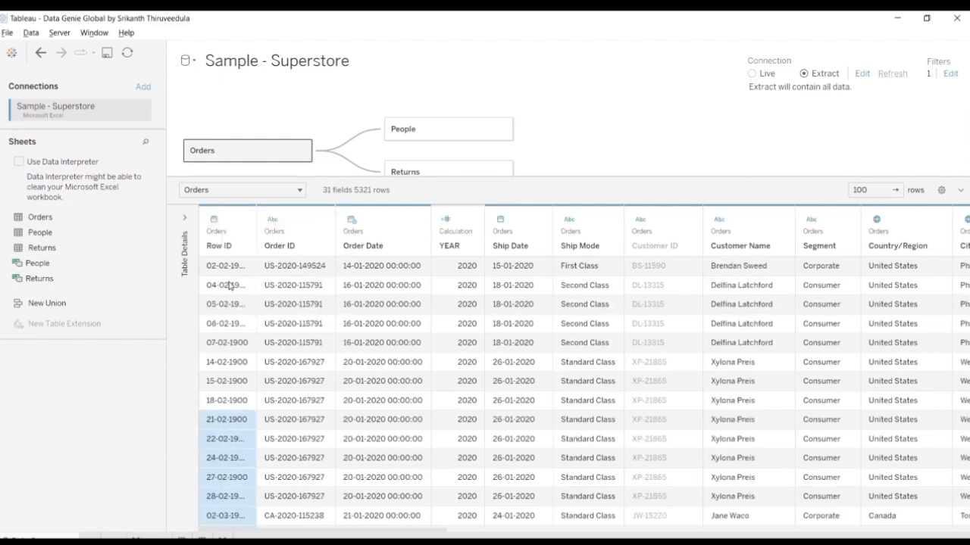
{"action": "scroll", "coordinate": [229, 287], "scroll_direction": "down", "scroll_amount": 2}
Step: Widen the Row ID column, change its data type to String, and look through its values
{"action": "left_click", "coordinate": [310, 209], "text": "shift"}
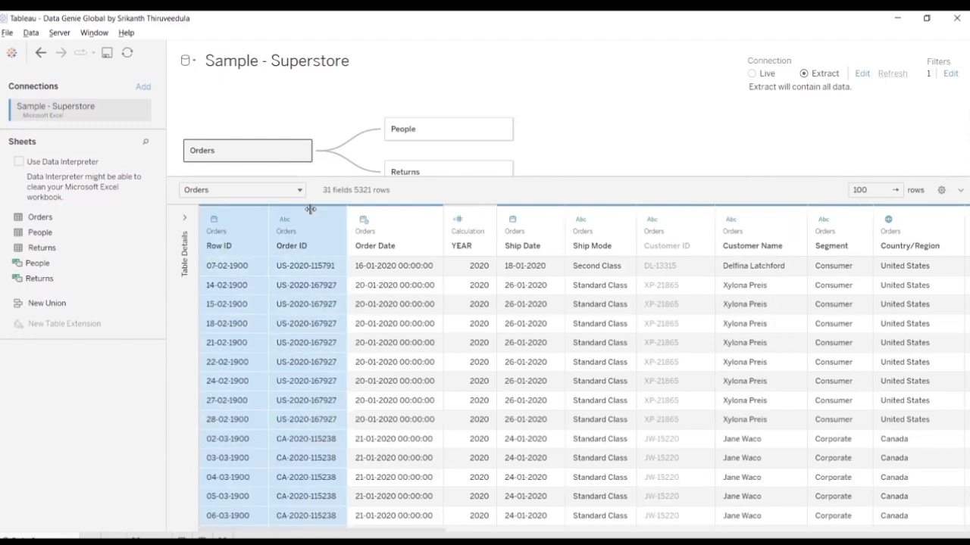
{"action": "left_click", "coordinate": [213, 219]}
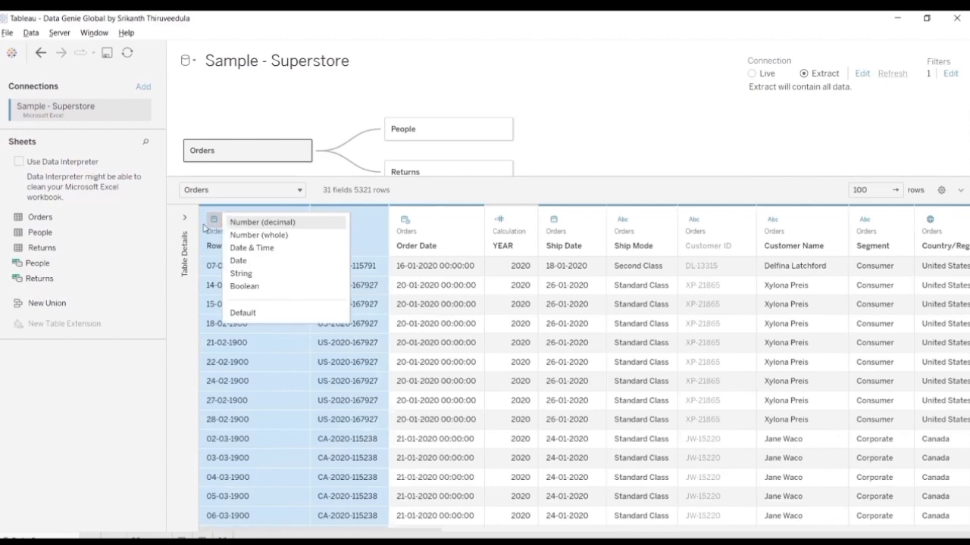
{"action": "left_click", "coordinate": [241, 274]}
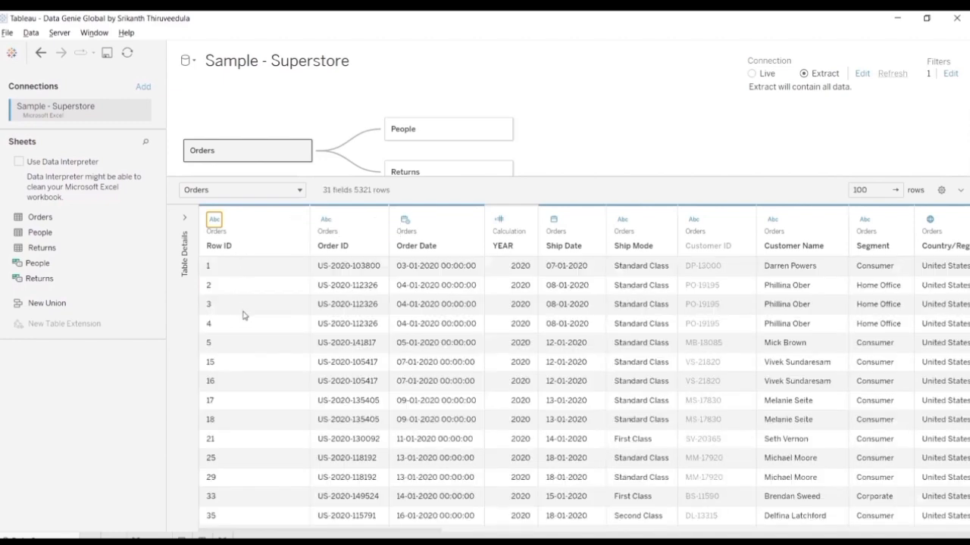
{"action": "scroll", "coordinate": [259, 349], "scroll_direction": "down", "scroll_amount": 1}
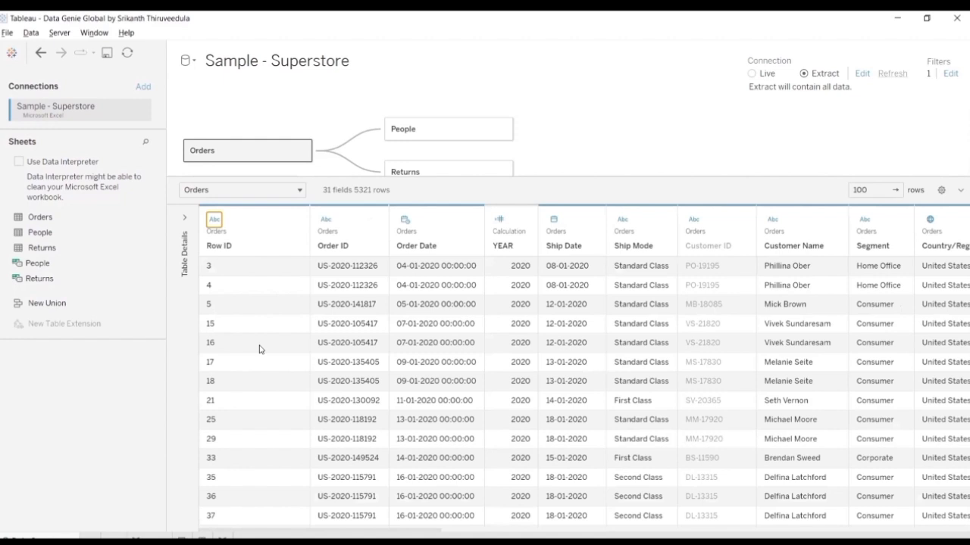
{"action": "scroll", "coordinate": [260, 349], "scroll_direction": "up", "scroll_amount": 1}
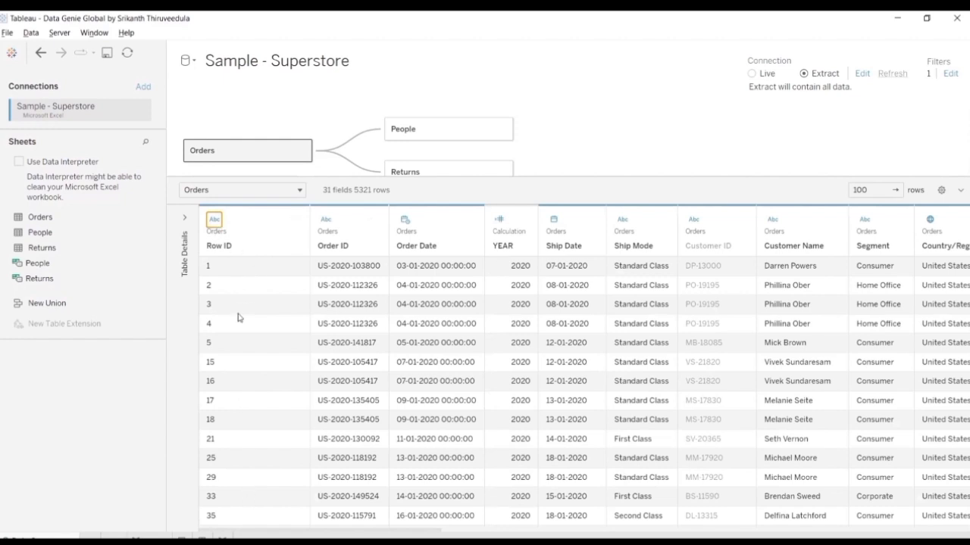
Step: View the data type options for the Order ID column and widen the column
{"action": "left_click", "coordinate": [328, 221]}
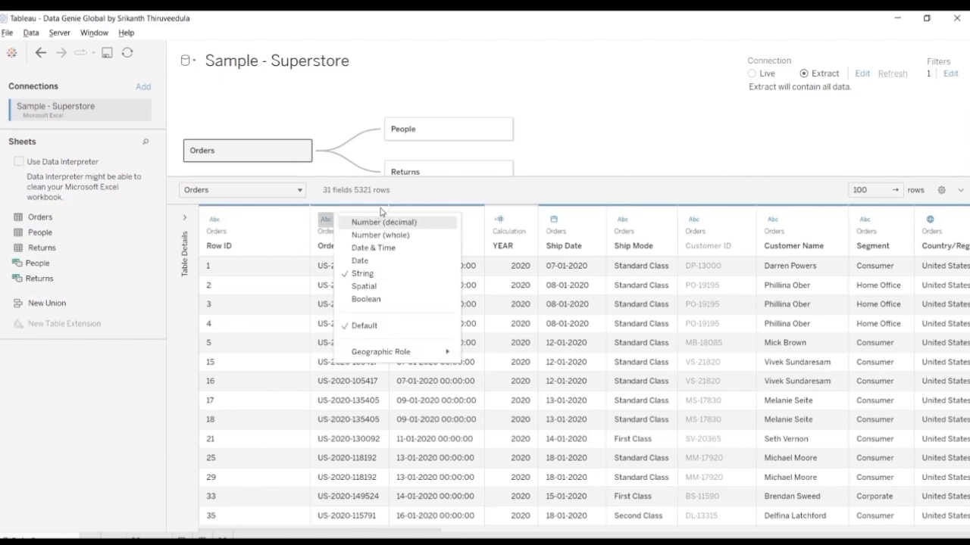
{"action": "left_click", "coordinate": [436, 207]}
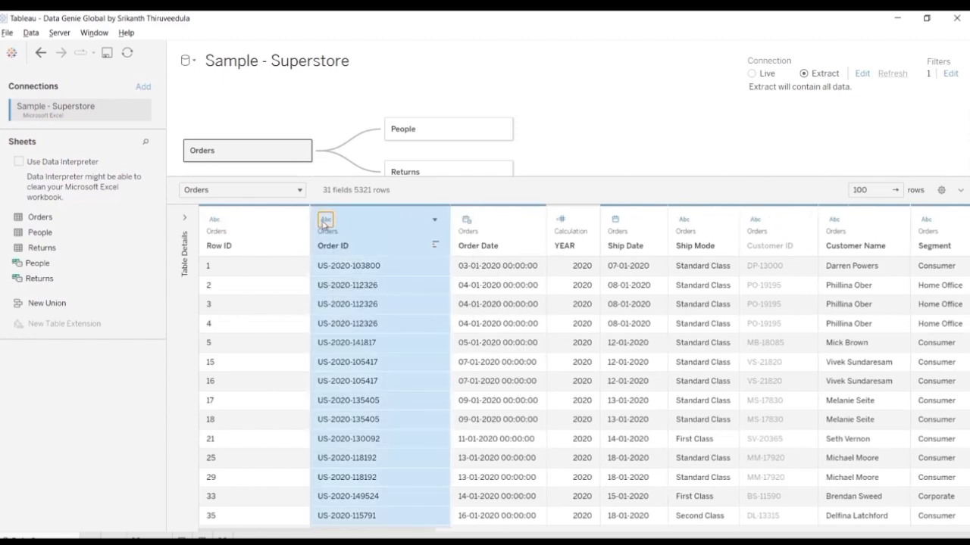